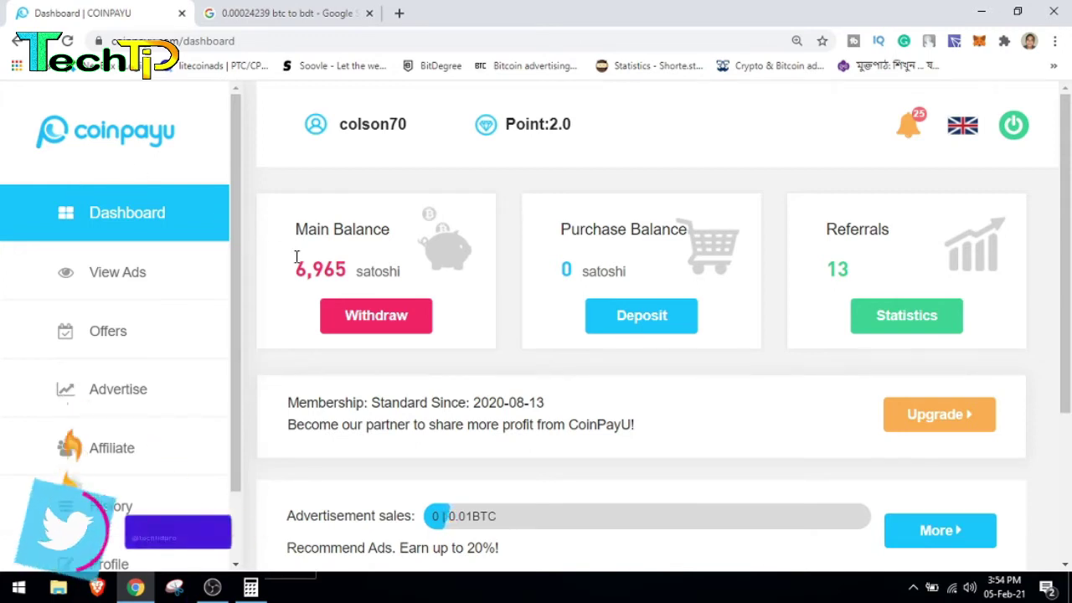
- Open the Surf Ads page and look through the list of paid ads down to its end
scroll(104, 276, "down", 1)
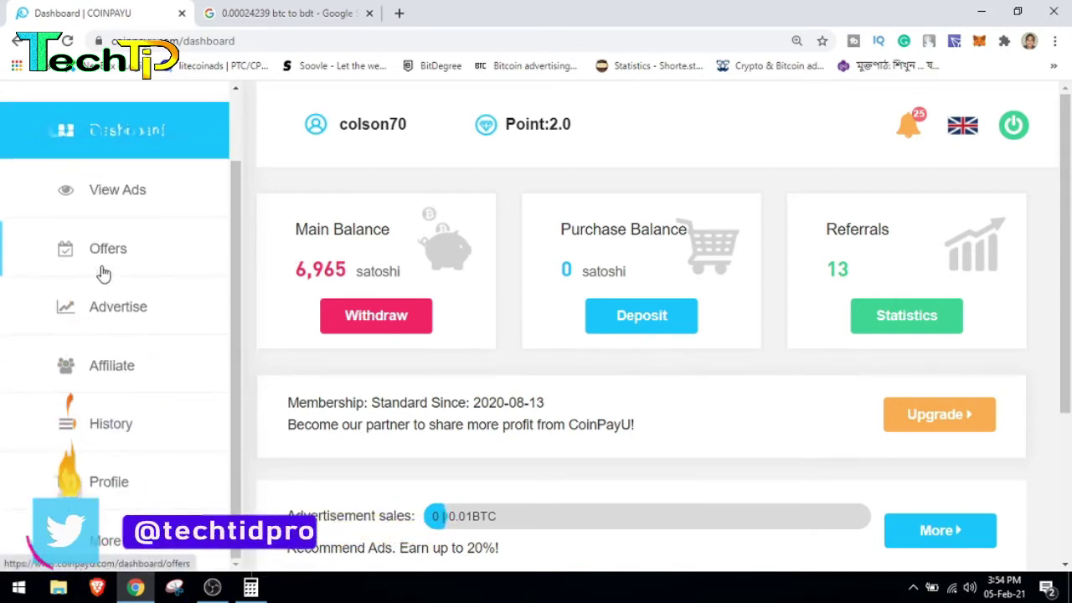
scroll(102, 273, "up", 1)
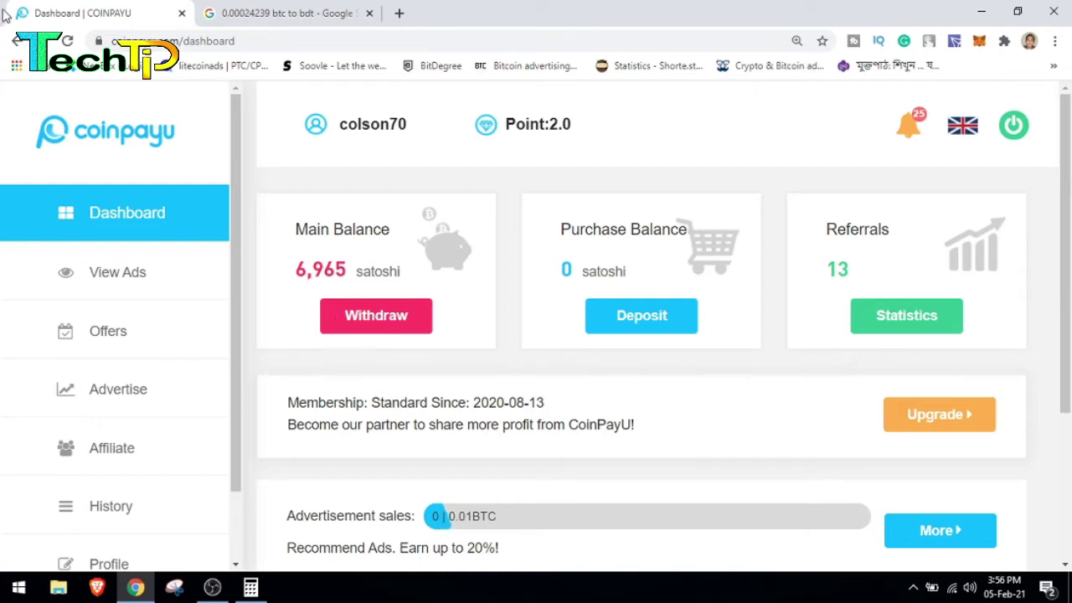
left_click(143, 297)
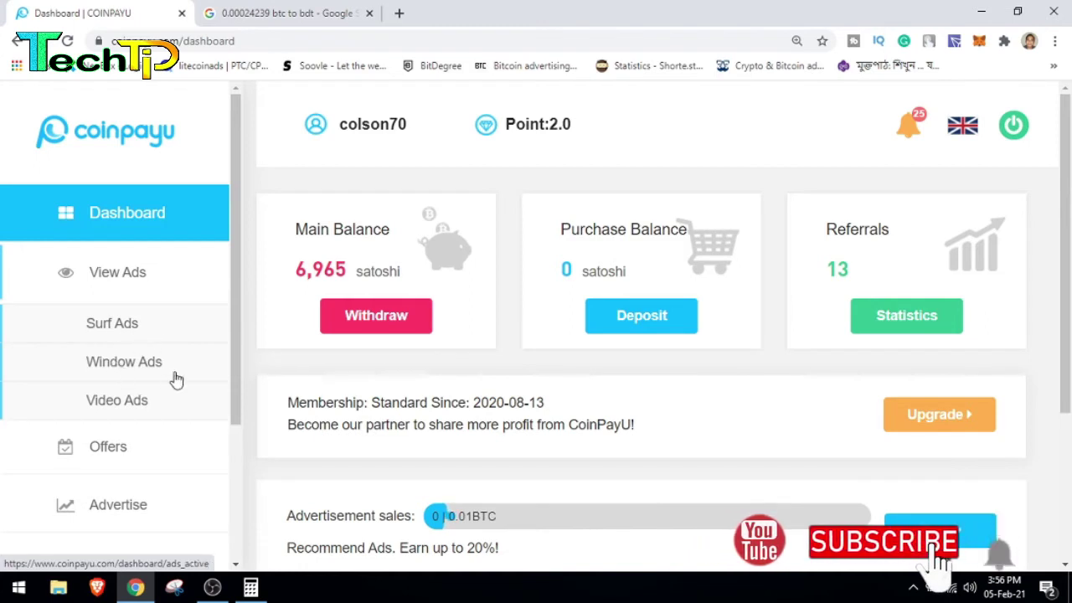
left_click(122, 323)
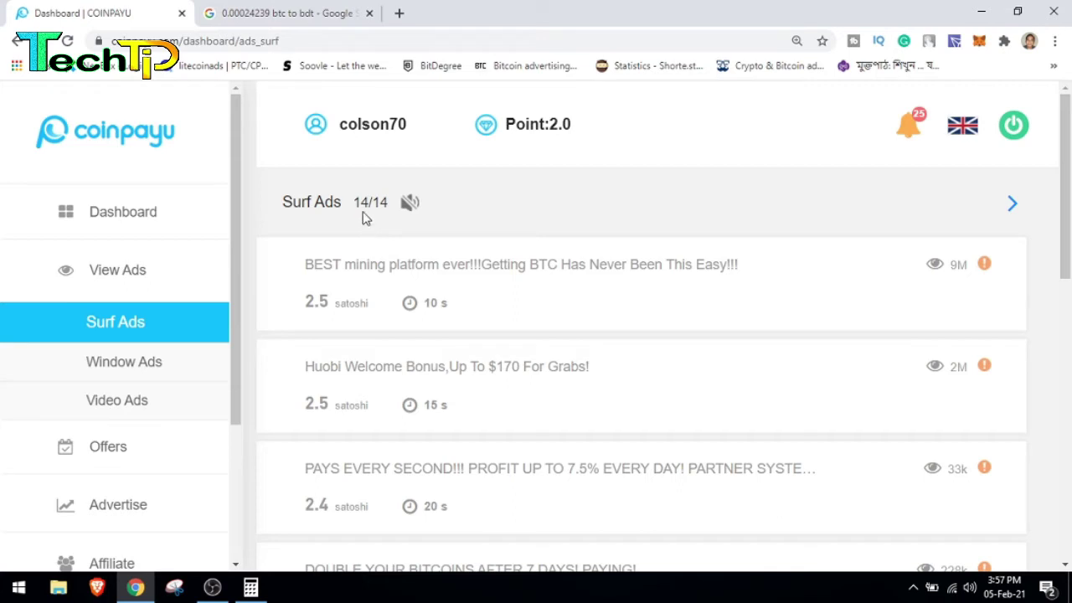
scroll(363, 218, "down", 1)
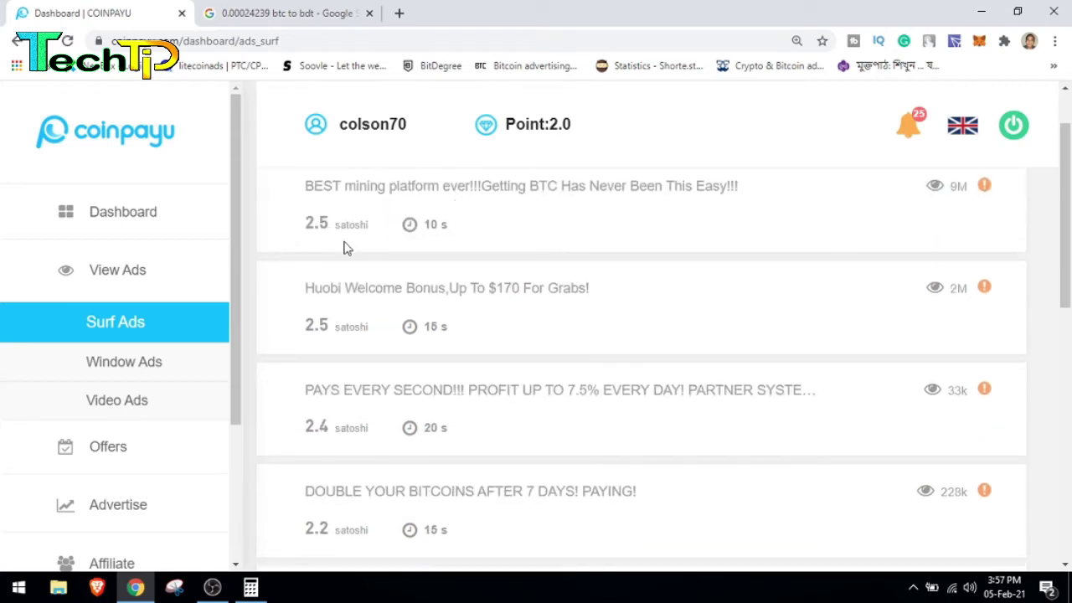
scroll(347, 248, "down", 8)
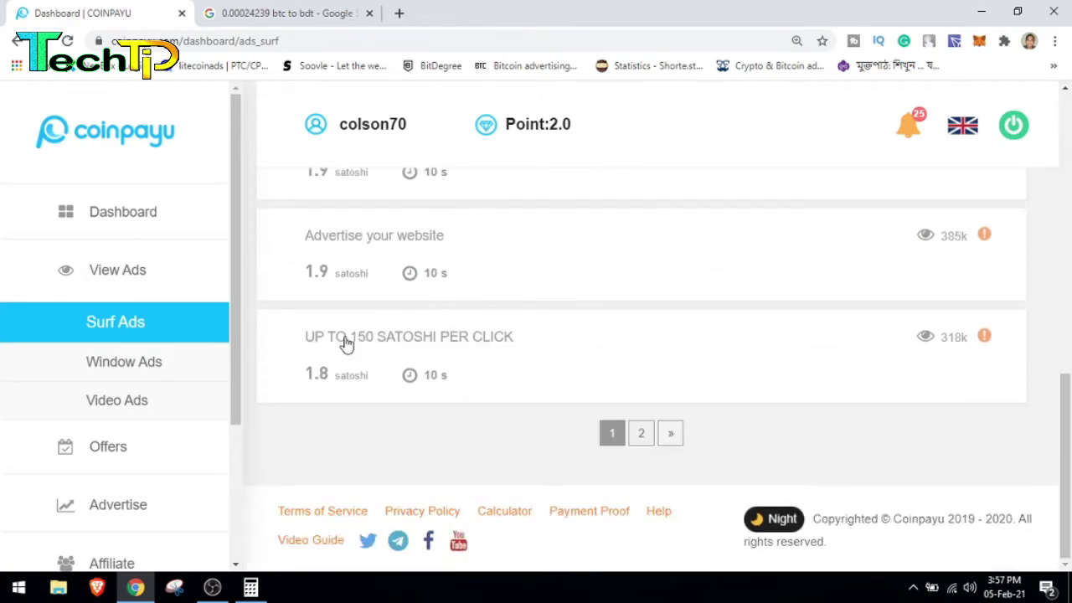
scroll(346, 343, "up", 8)
scroll(136, 335, "down", 3)
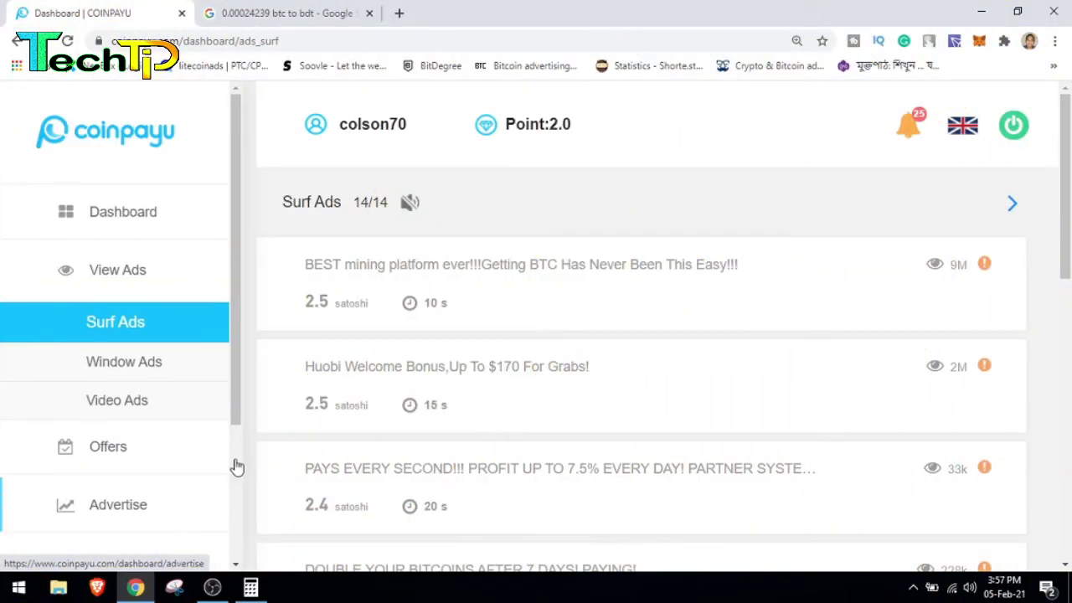
- Open the affiliate Referrals page and review the referral list, the total referrals and the affiliate total
scroll(234, 466, "down", 3)
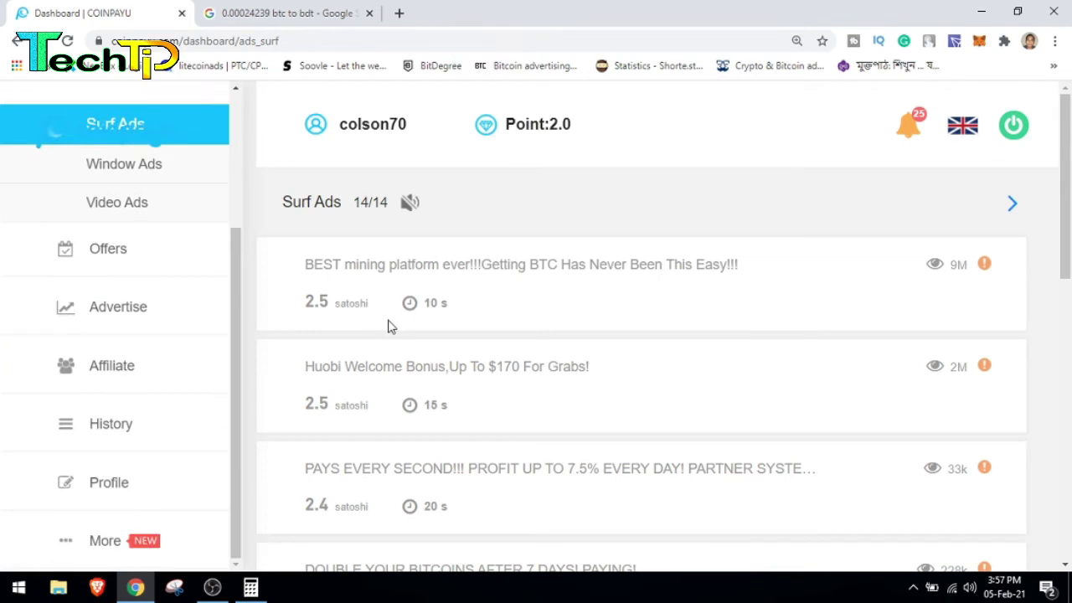
scroll(163, 394, "up", 3)
scroll(359, 287, "down", 4)
scroll(129, 410, "down", 3)
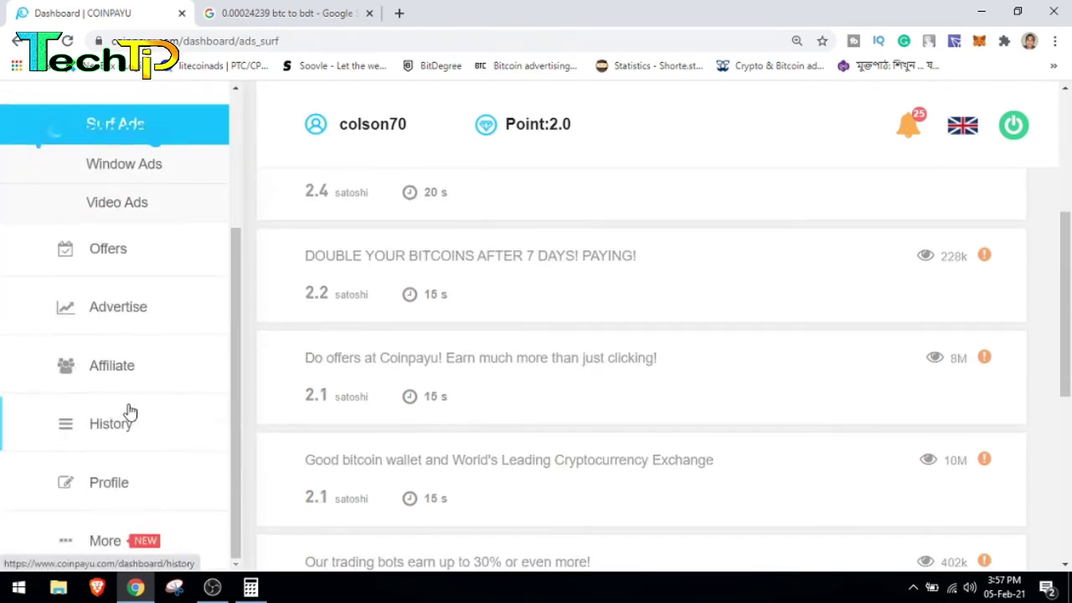
left_click(123, 369)
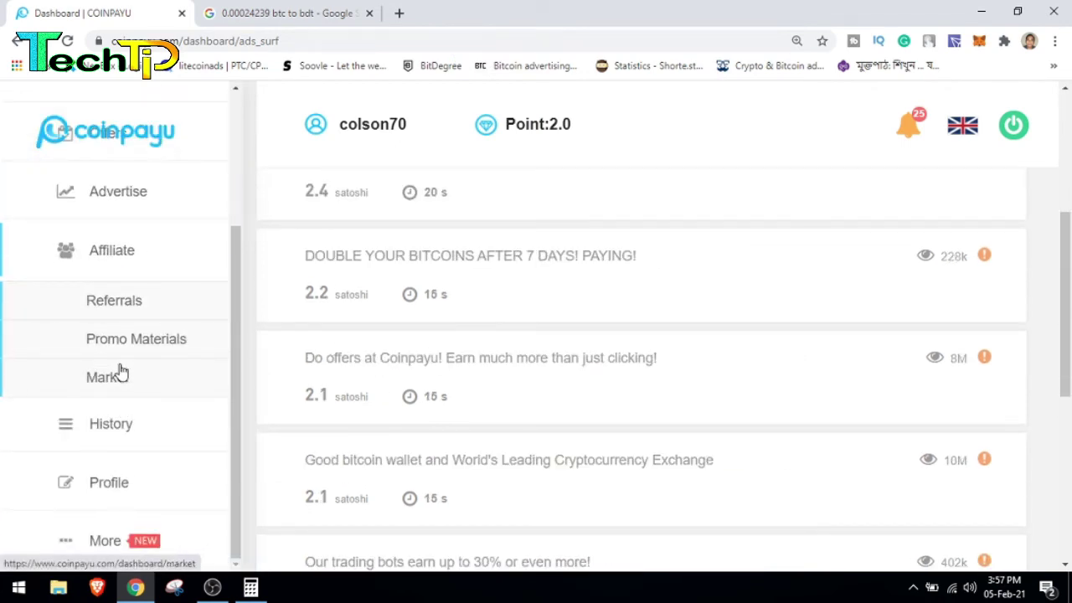
left_click(114, 306)
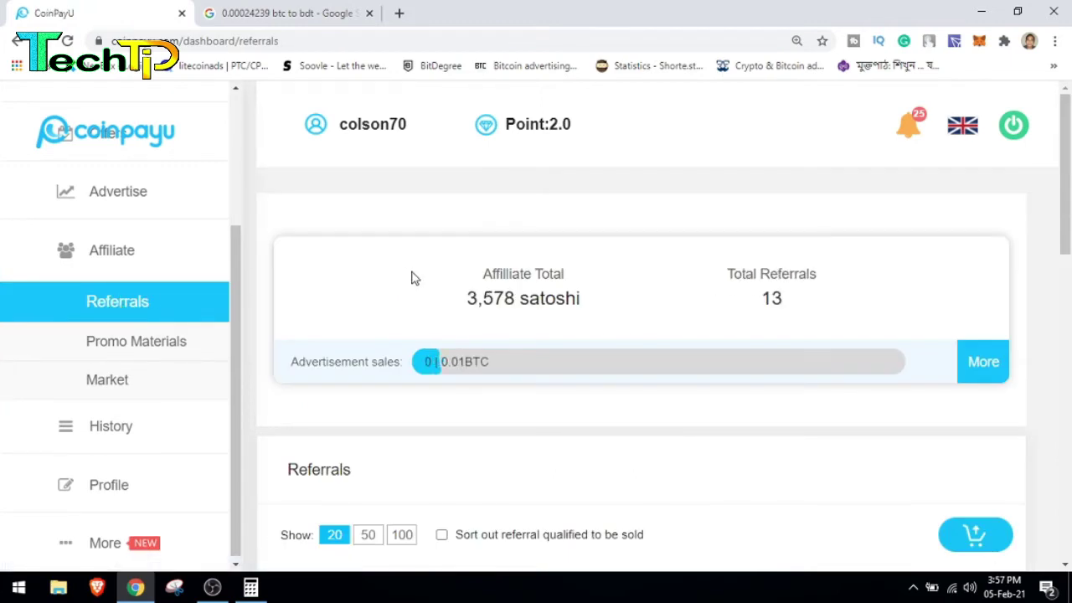
scroll(443, 284, "down", 3)
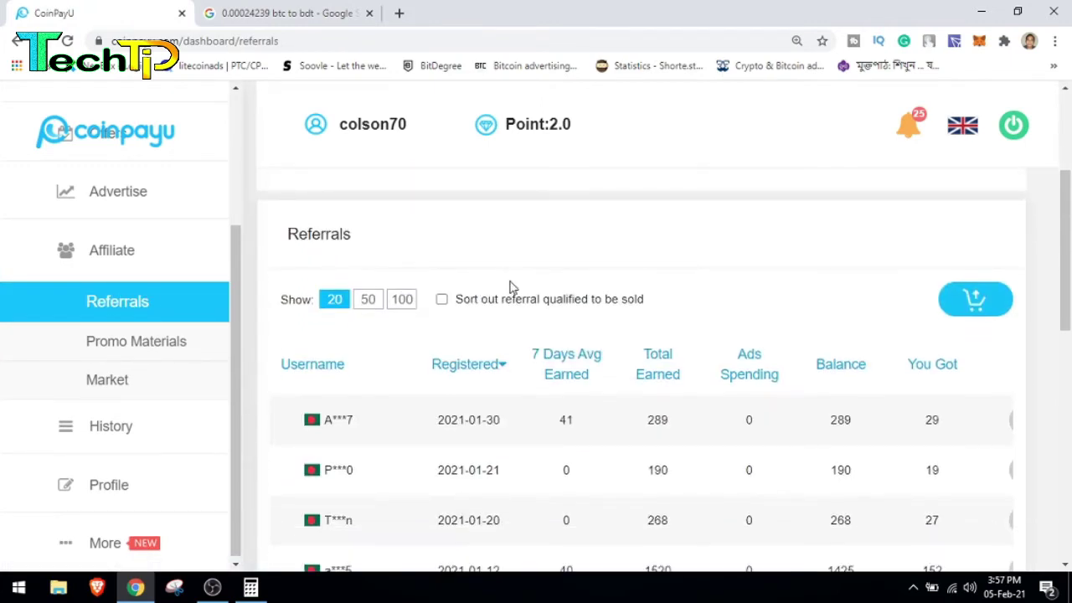
scroll(484, 295, "up", 3)
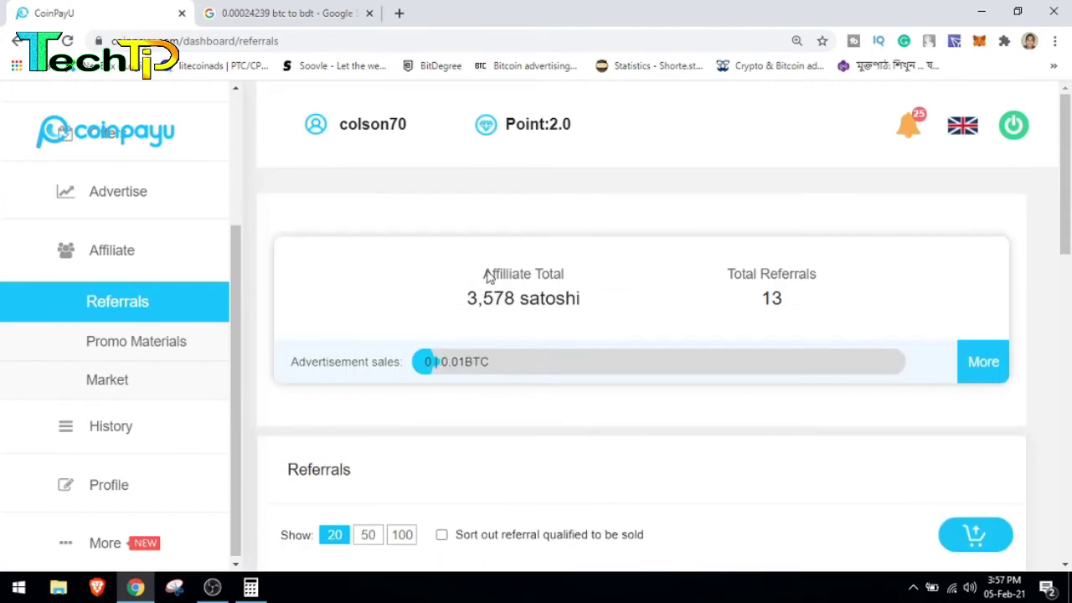
double_click(776, 295)
left_click_drag(448, 297, 572, 297)
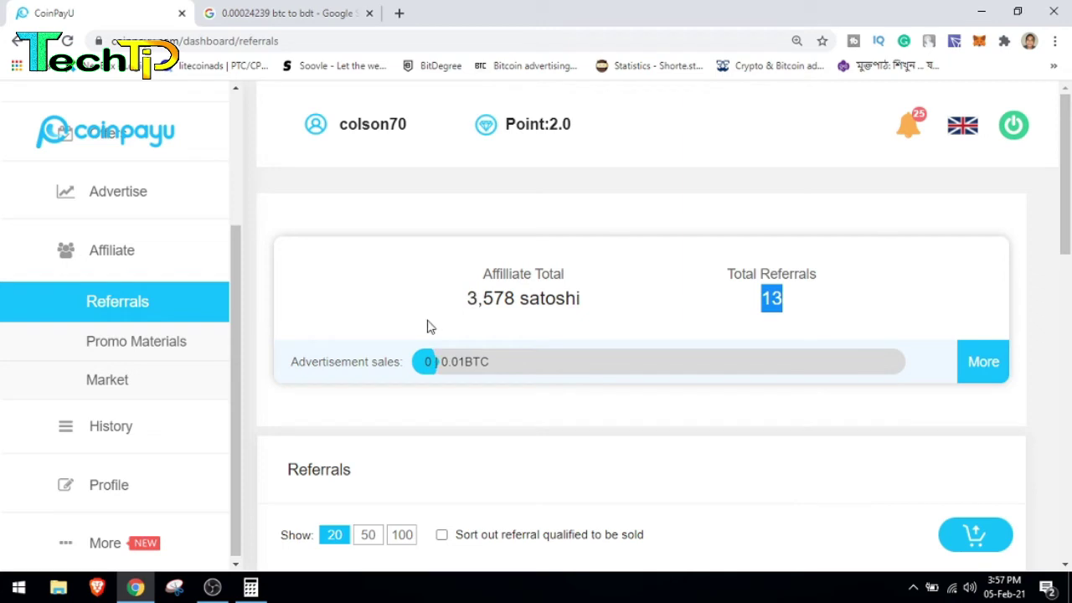
- Return to the dashboard and look over the balances, membership and advertisement sales sections
scroll(113, 360, "up", 2)
scroll(159, 360, "up", 1)
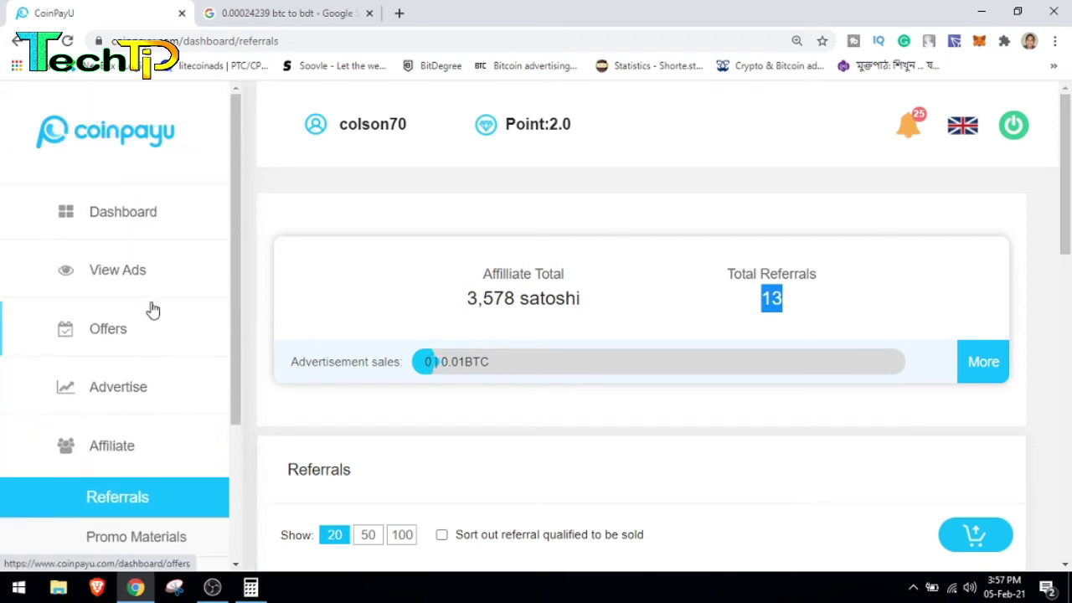
left_click(141, 228)
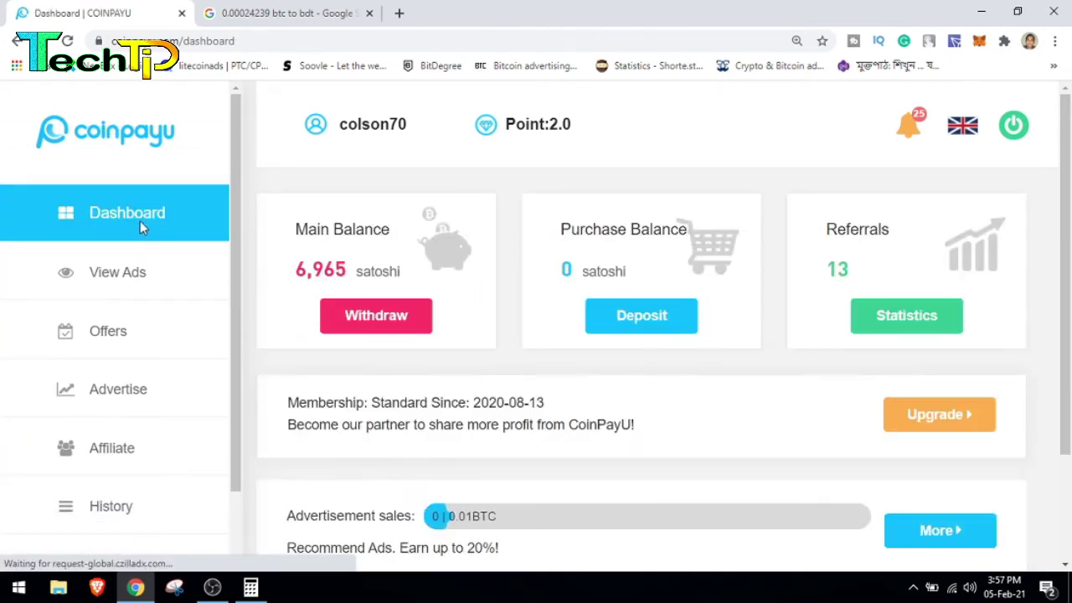
scroll(198, 224, "down", 2)
scroll(493, 318, "down", 3)
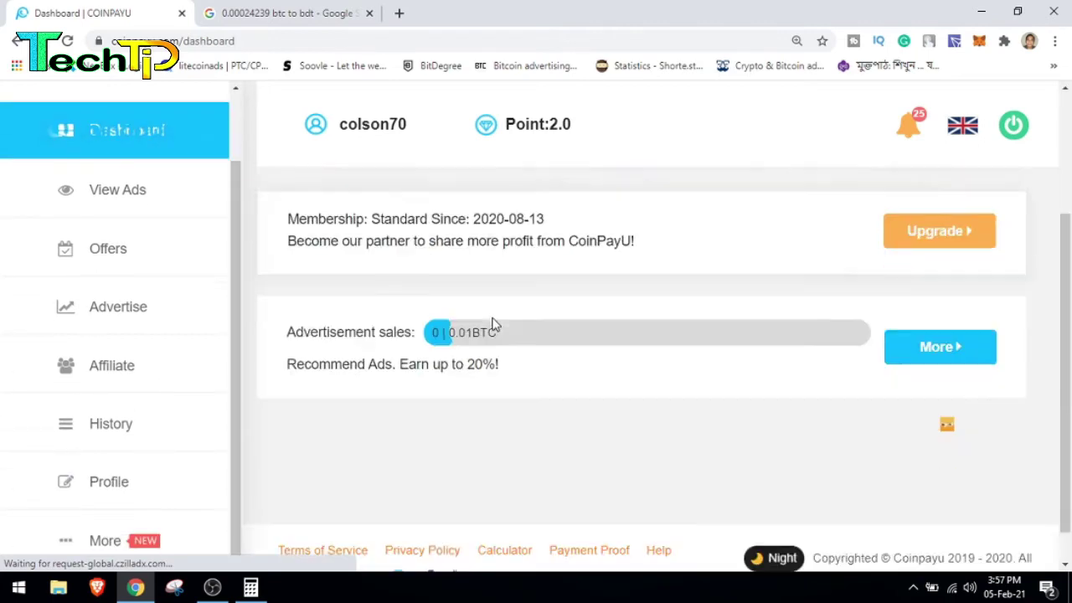
scroll(492, 318, "up", 3)
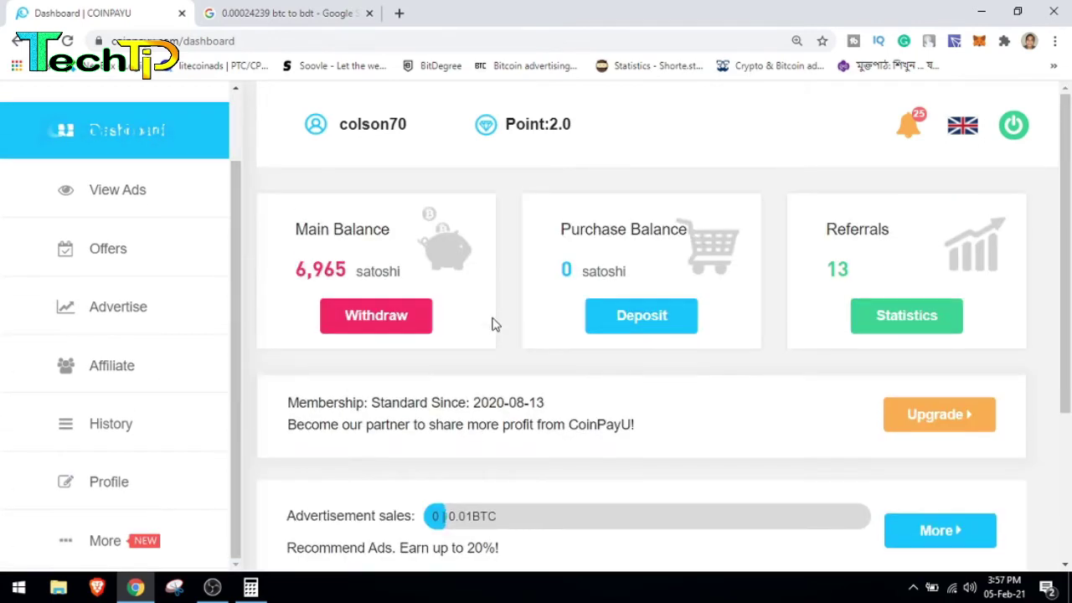
scroll(84, 193, "up", 1)
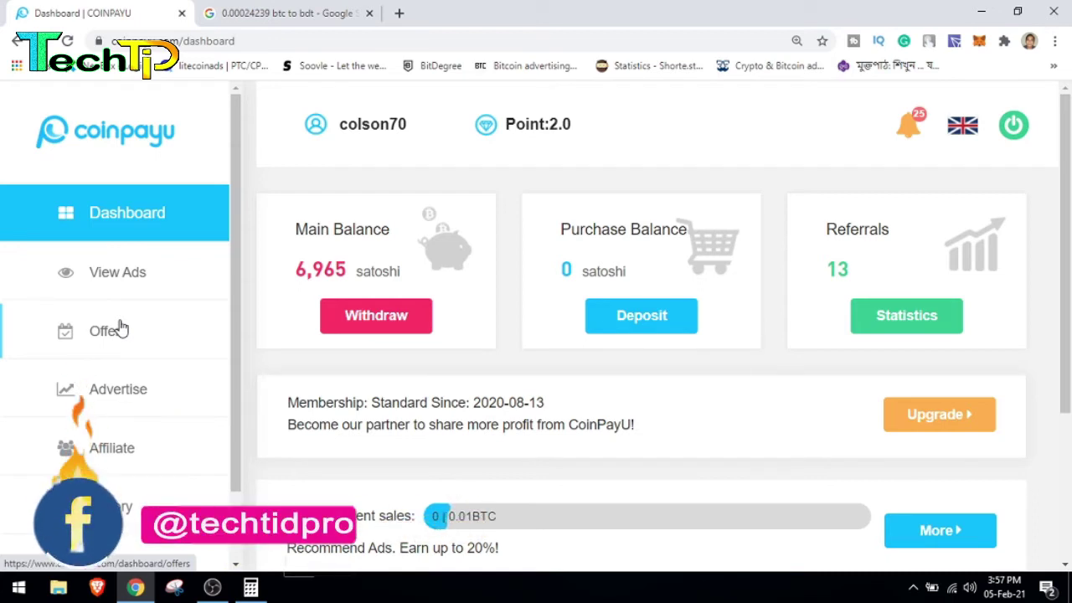
- Show the Withdrawals history and highlight the amount of the 2020-09-20 Faucetpay payout
scroll(120, 328, "down", 1)
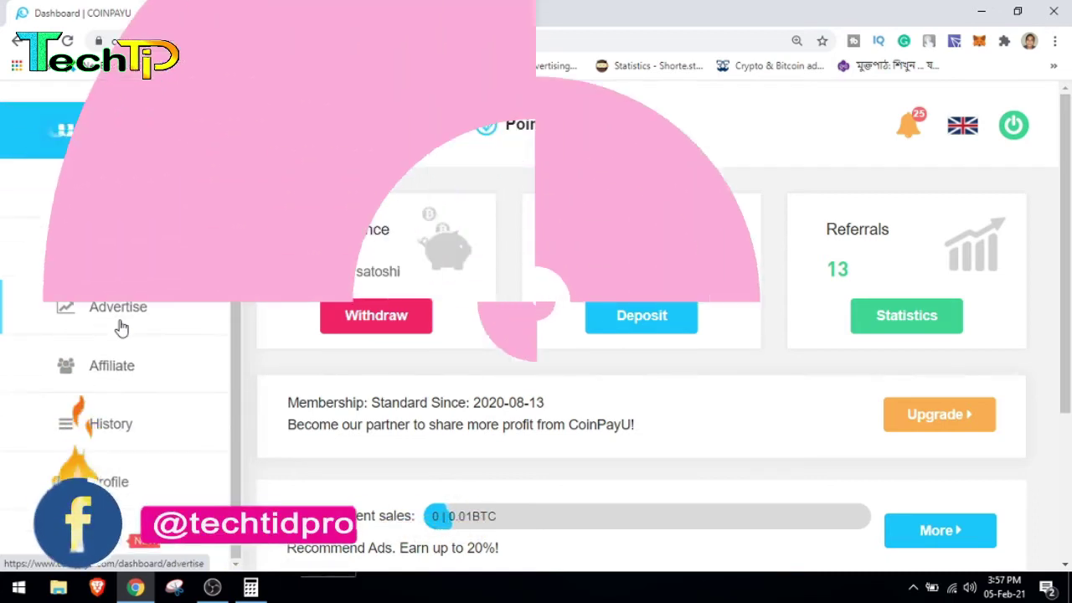
left_click(110, 445)
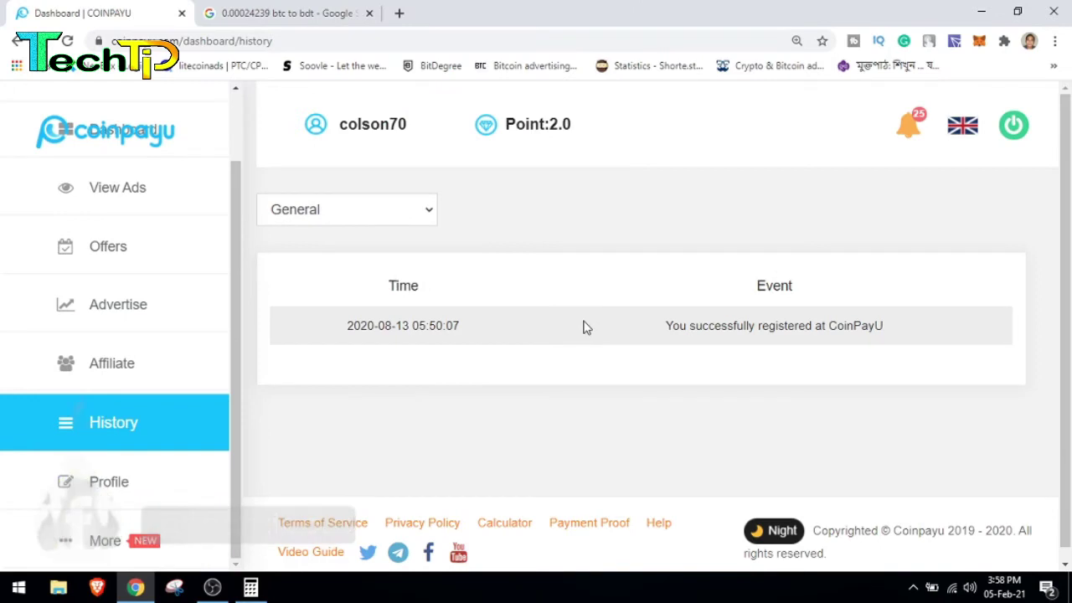
left_click(373, 219)
left_click(308, 254)
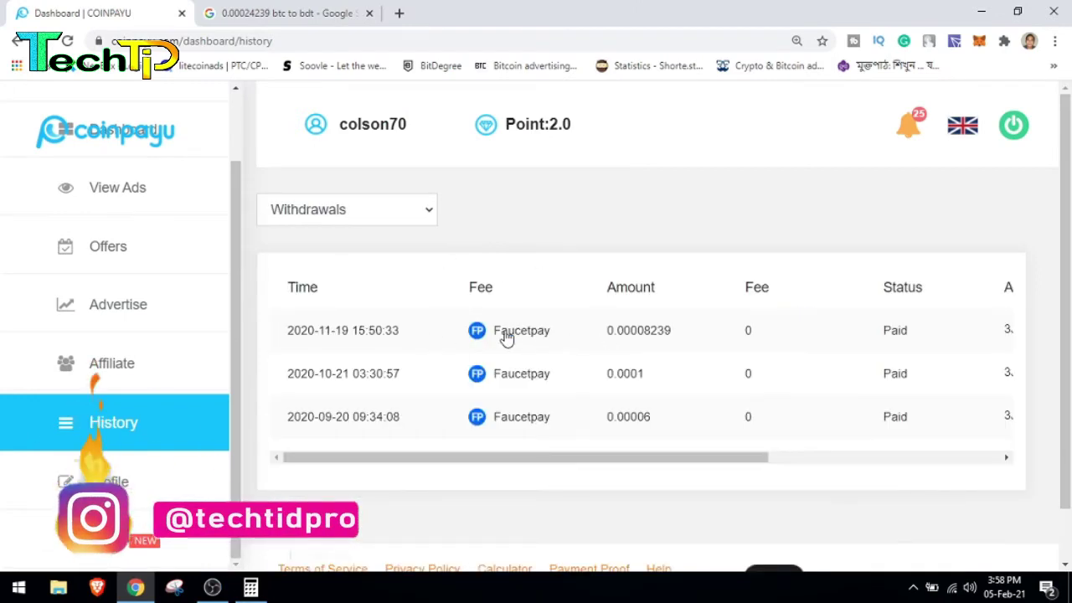
left_click_drag(672, 459, 514, 460)
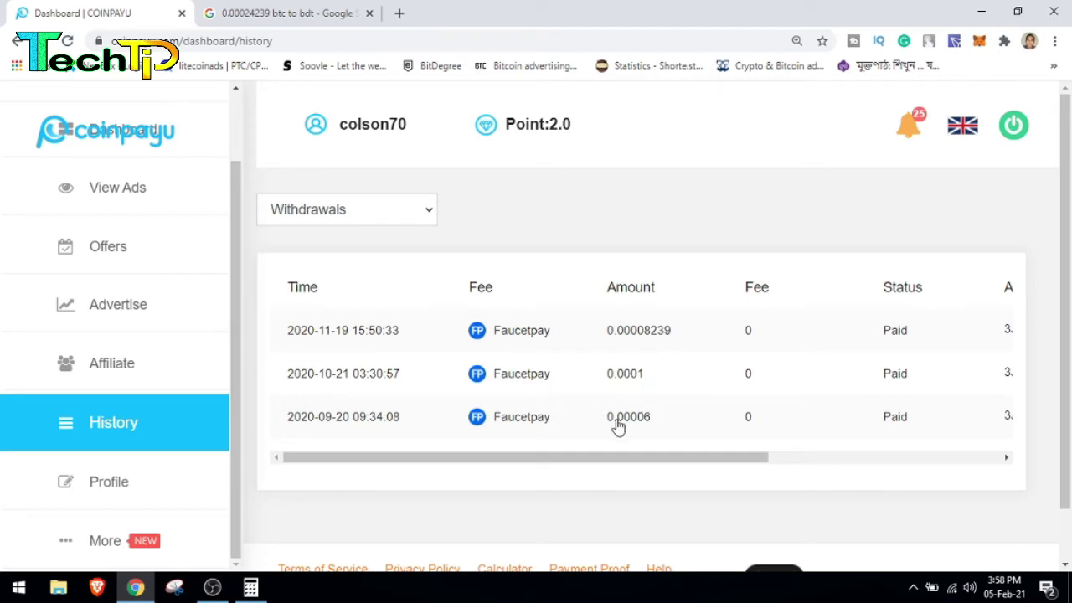
left_click_drag(588, 419, 664, 421)
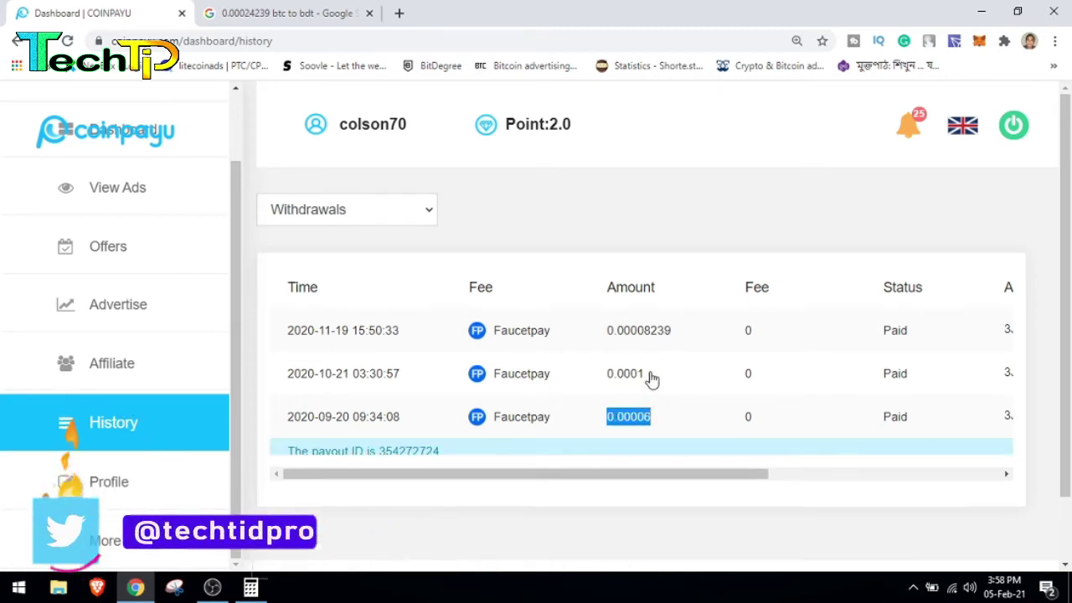
- Check the summed withdrawals in the Windows Calculator against the Bitcoin to Bangladeshi Taka conversion on Google
left_click(256, 589)
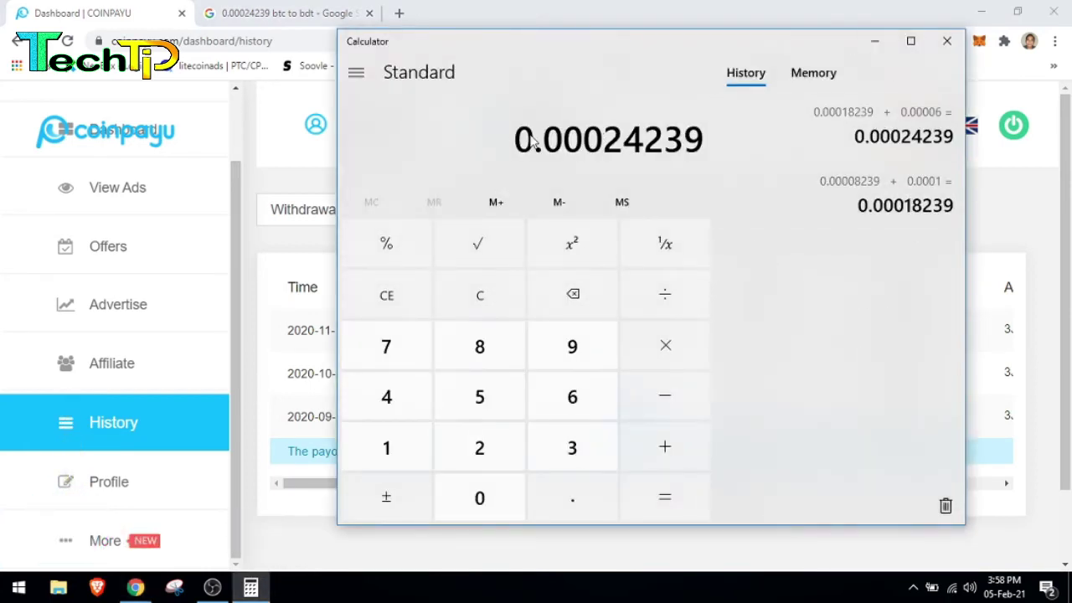
left_click(874, 41)
left_click(301, 13)
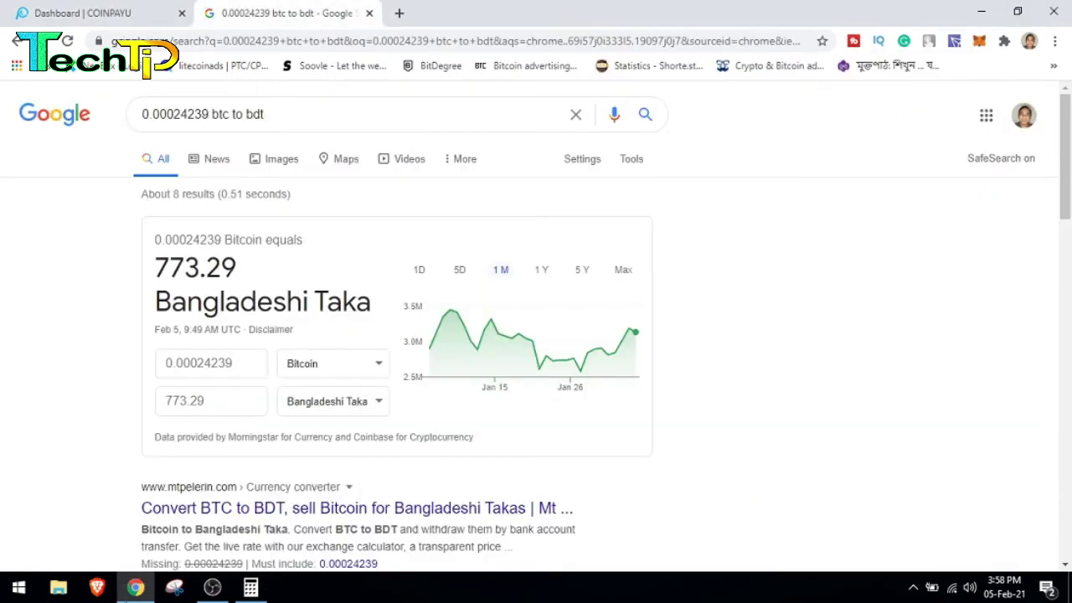
left_click(251, 587)
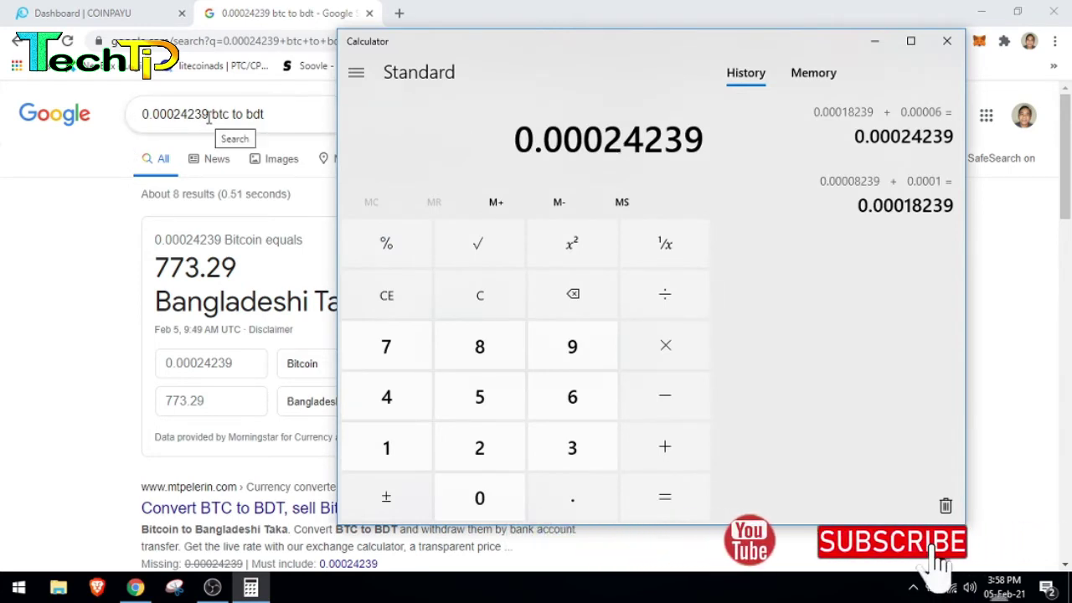
left_click(31, 278)
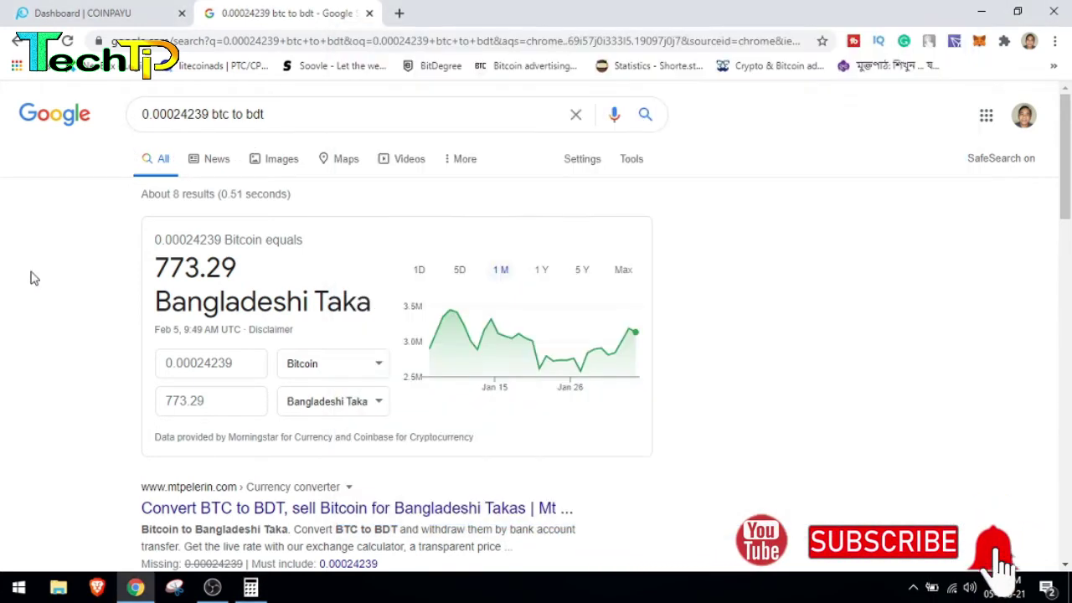
scroll(192, 162, "down", 1)
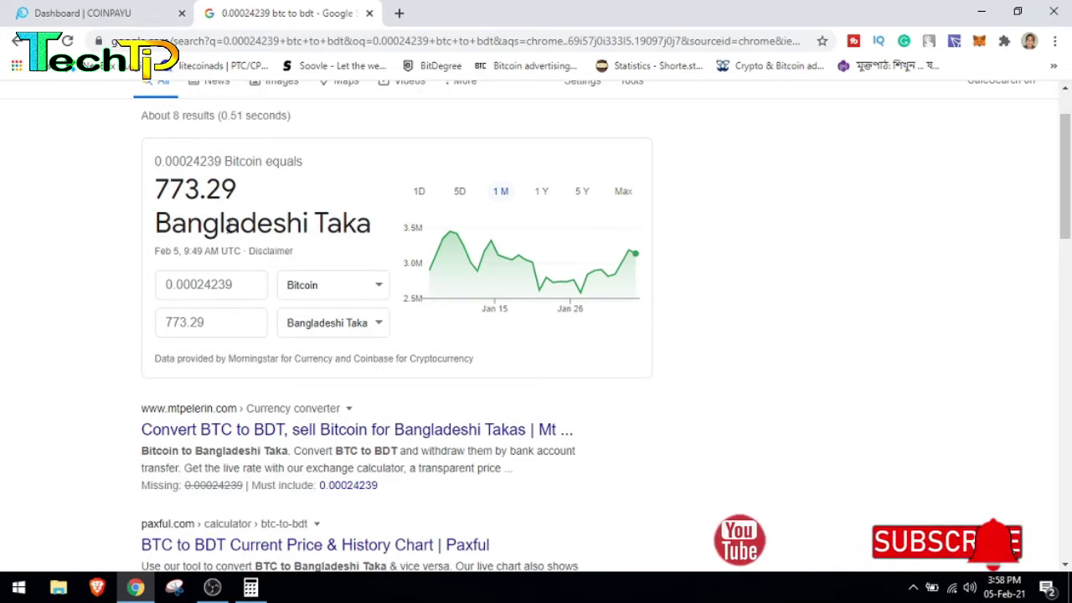
- Compare the CoinPayU withdrawal history with the Google currency conversion, ending on the withdrawal history
key("ctrl+Tab")
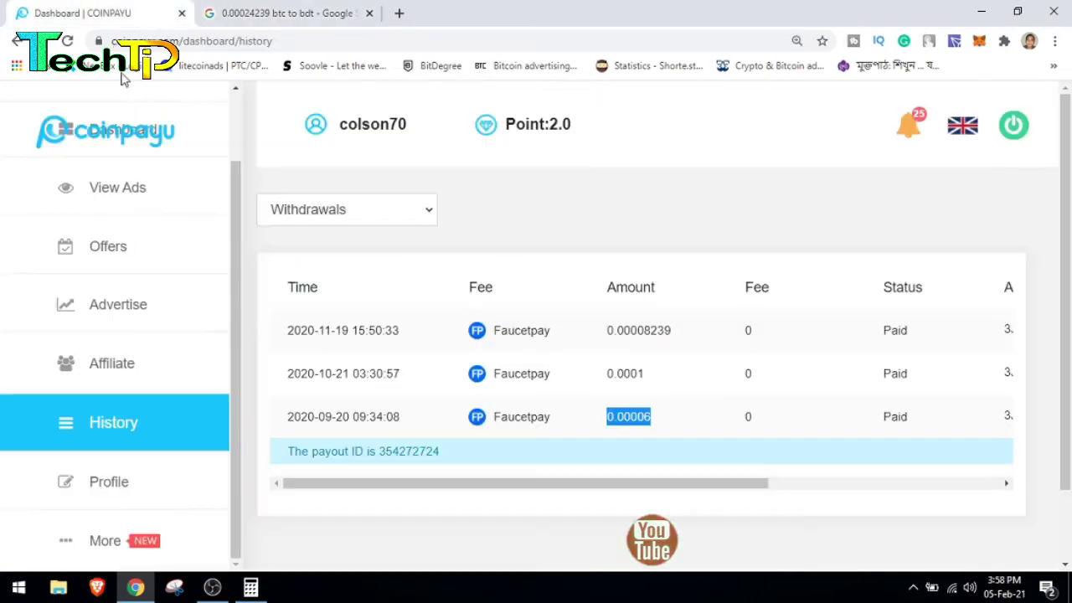
left_click(335, 17)
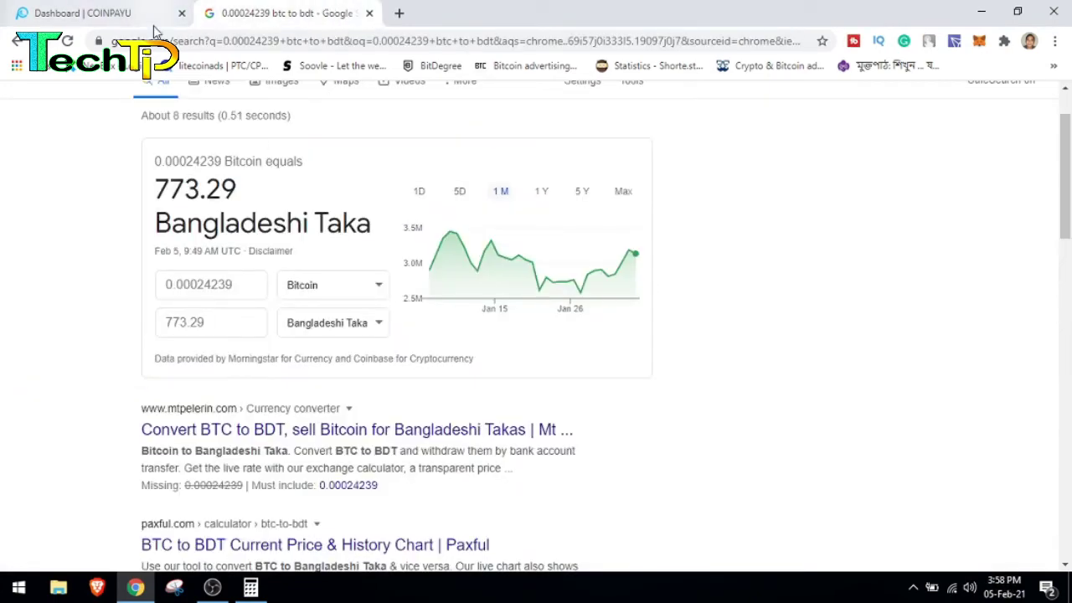
scroll(209, 132, "up", 1)
key("ctrl+Tab")
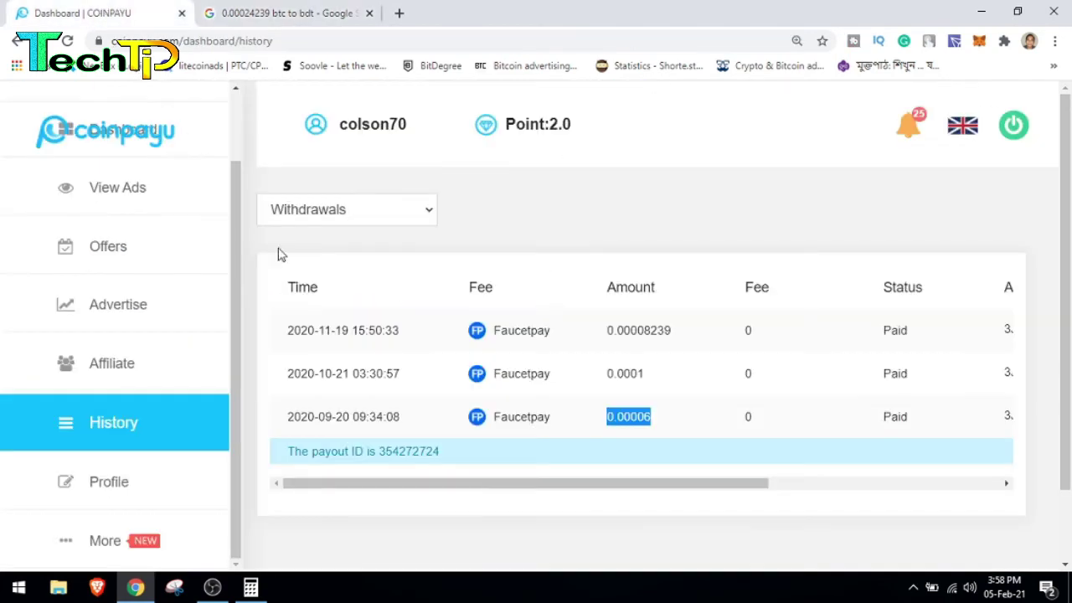
- Highlight the main balance on the CoinPayU dashboard and switch to the Google Bitcoin to Taka conversion
scroll(134, 222, "up", 1)
left_click(120, 215)
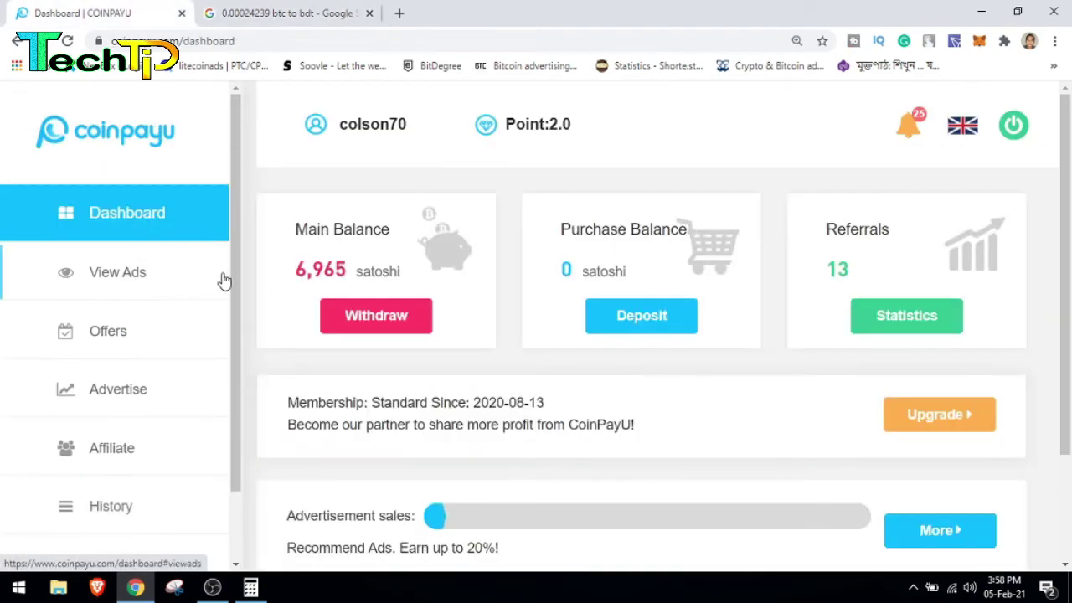
left_click_drag(296, 269, 347, 272)
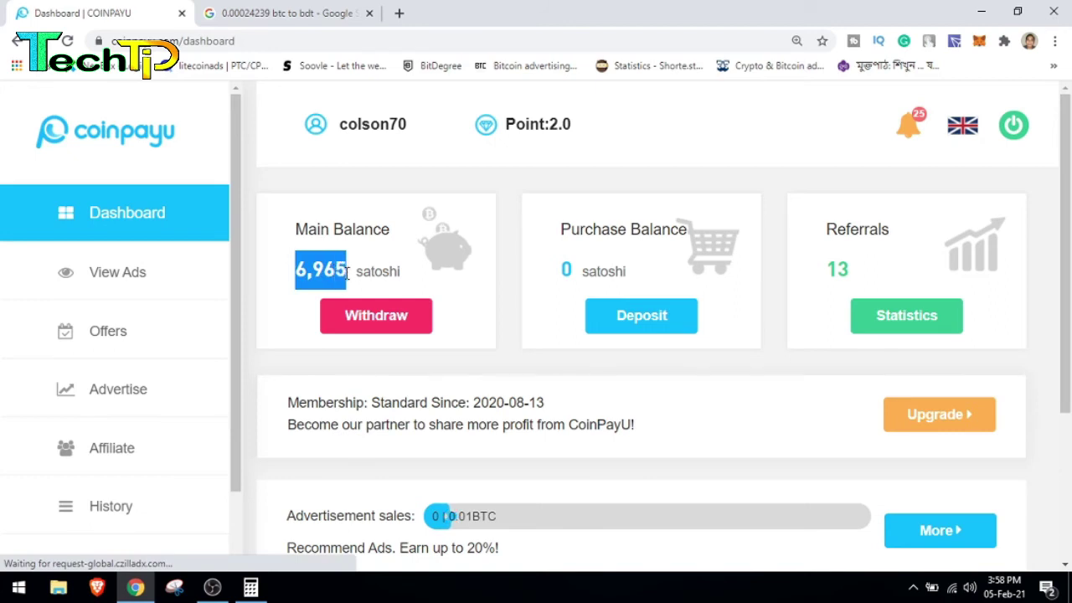
left_click(361, 277)
left_click(276, 12)
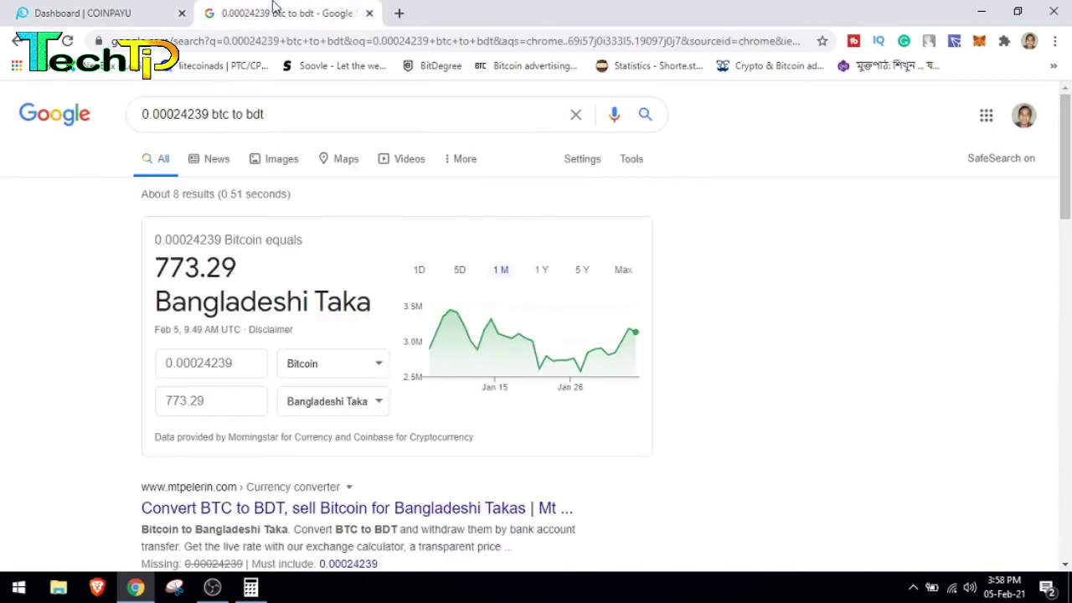
- Switch back to the CoinPayU dashboard, open a withdrawal from the main balance and review the offered crypto wallets
left_click(106, 10)
scroll(115, 386, "down", 1)
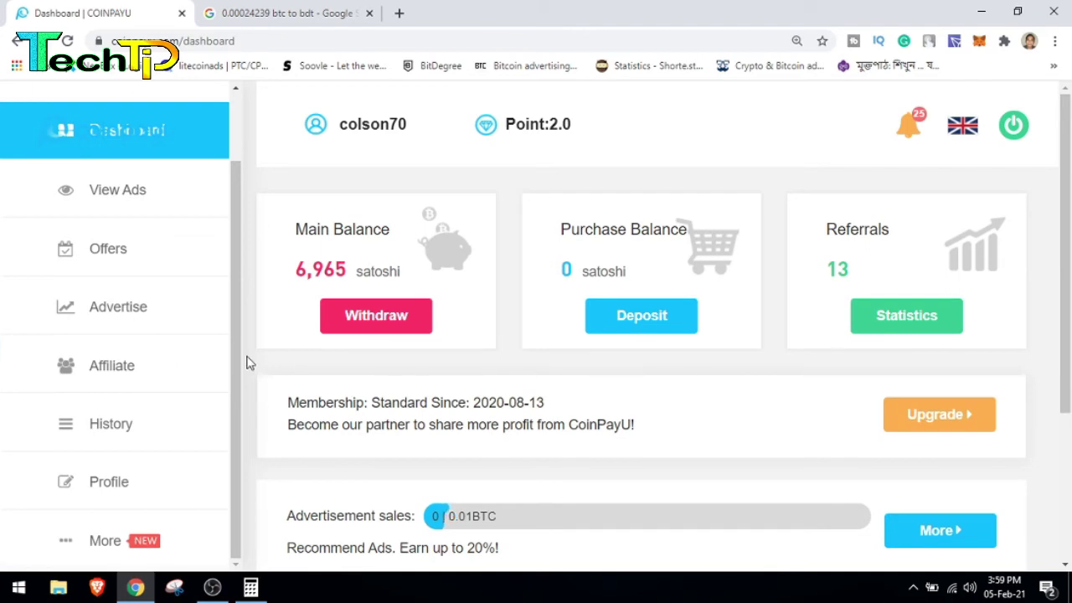
left_click(383, 327)
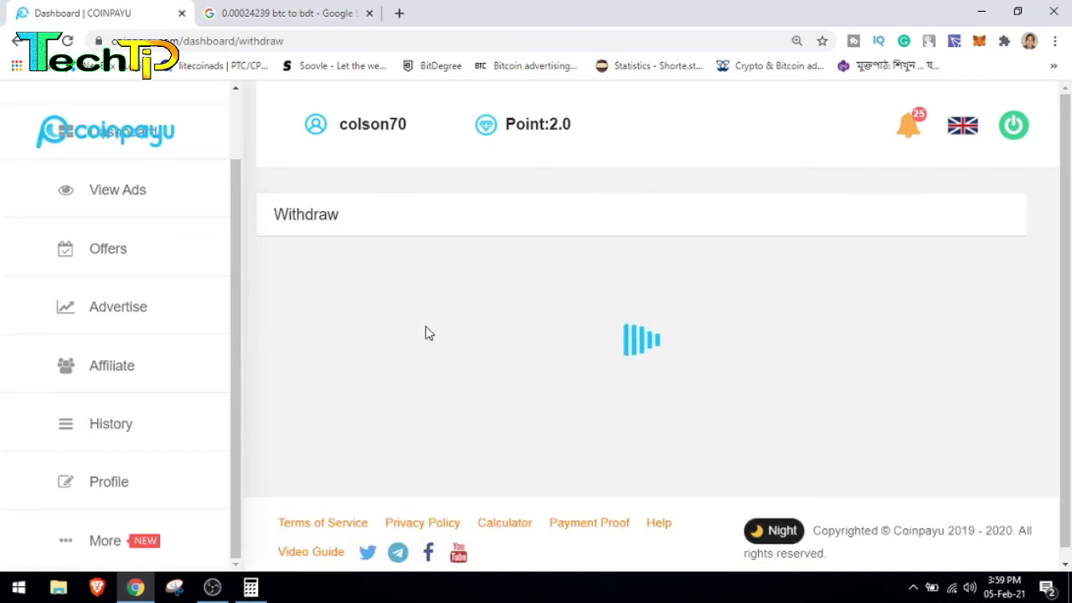
scroll(426, 334, "down", 1)
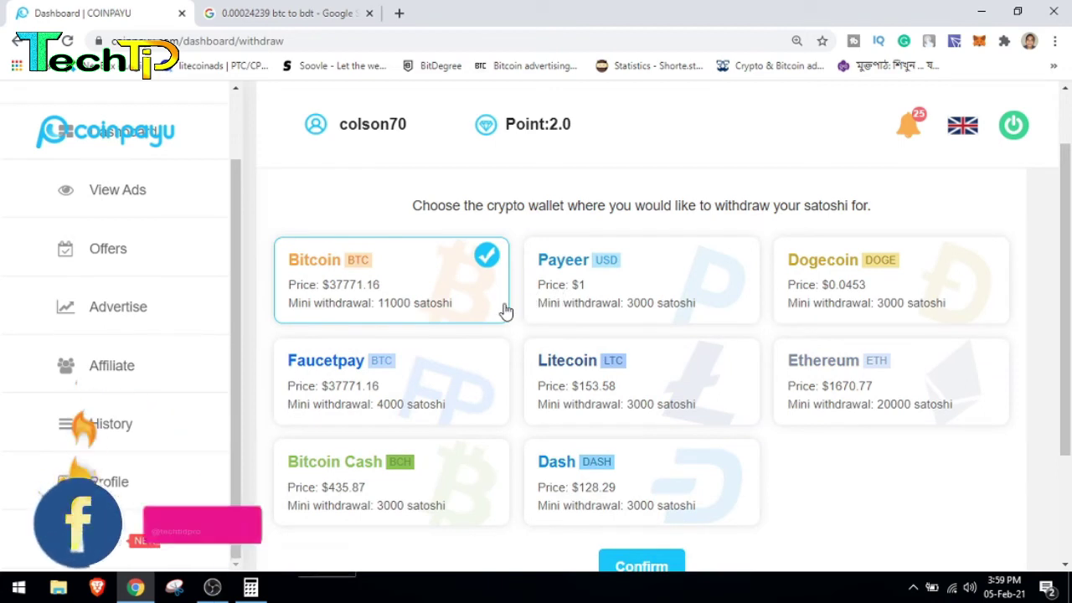
scroll(499, 308, "down", 1)
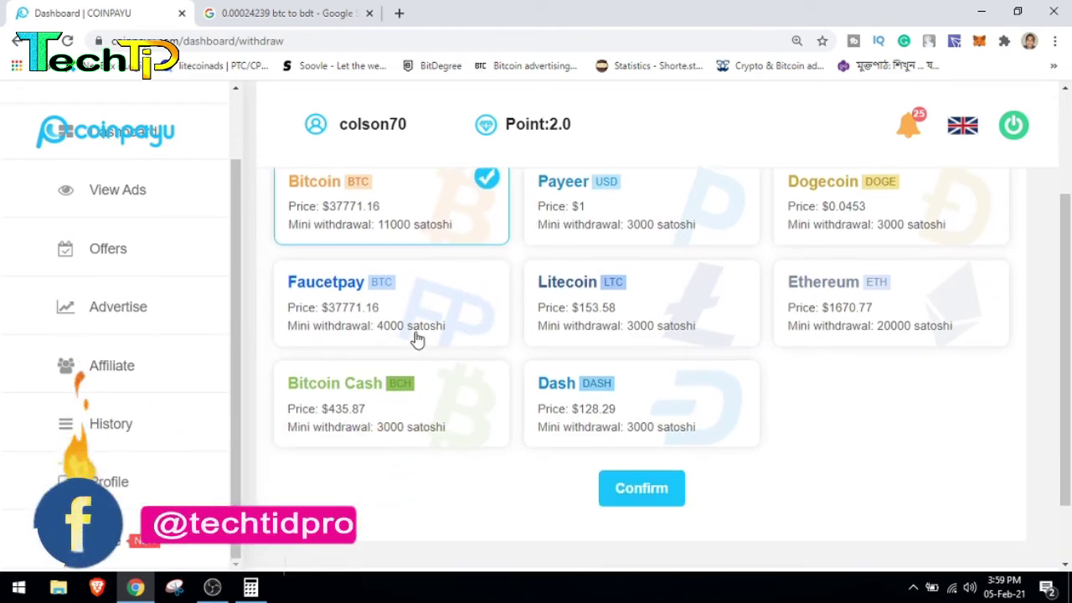
- Try the Faucetpay, Litecoin and Payeer wallets in turn as the withdrawal method
left_click(416, 337)
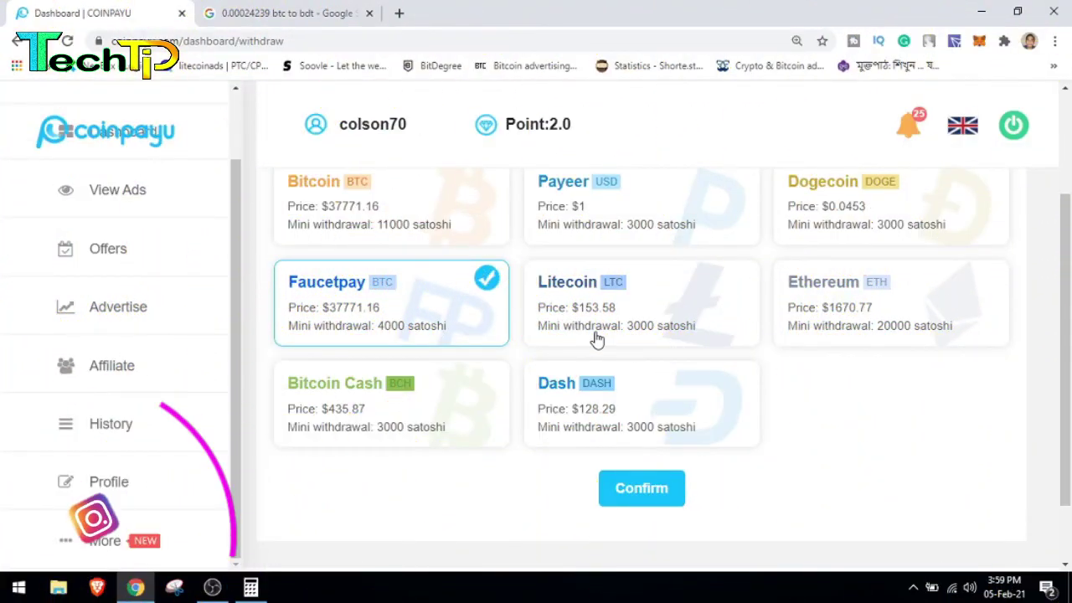
left_click(596, 338)
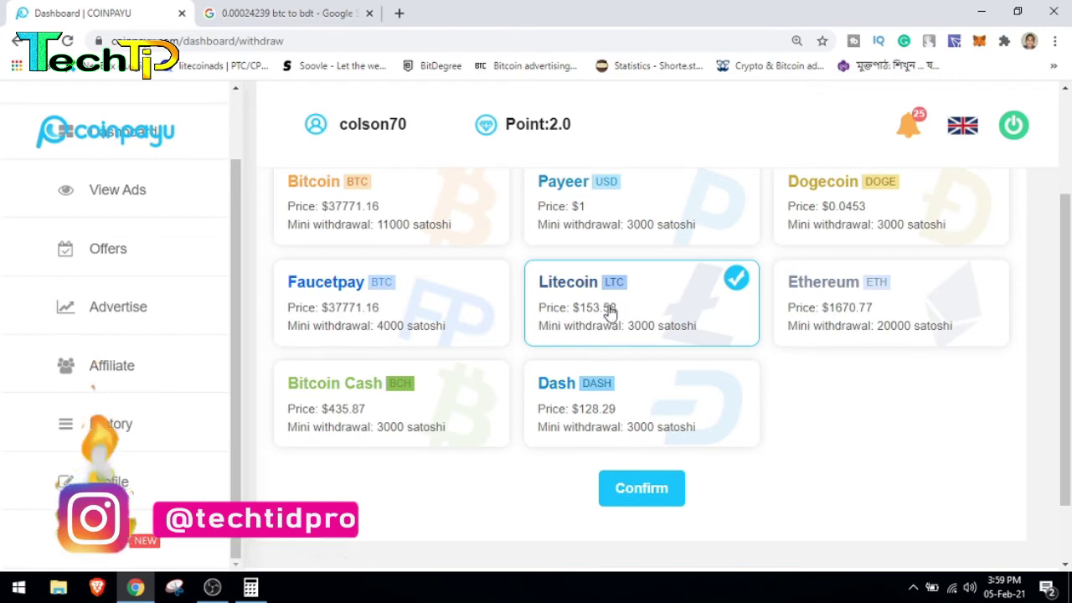
left_click(605, 222)
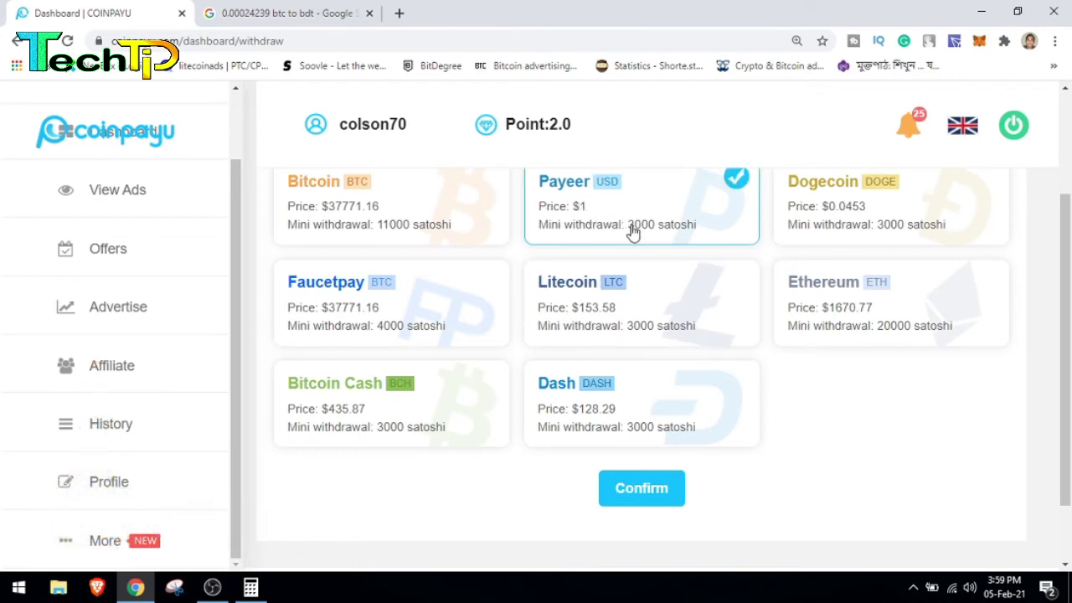
- Choose Faucetpay BTC as the withdrawal wallet and confirm the choice
left_click(371, 330)
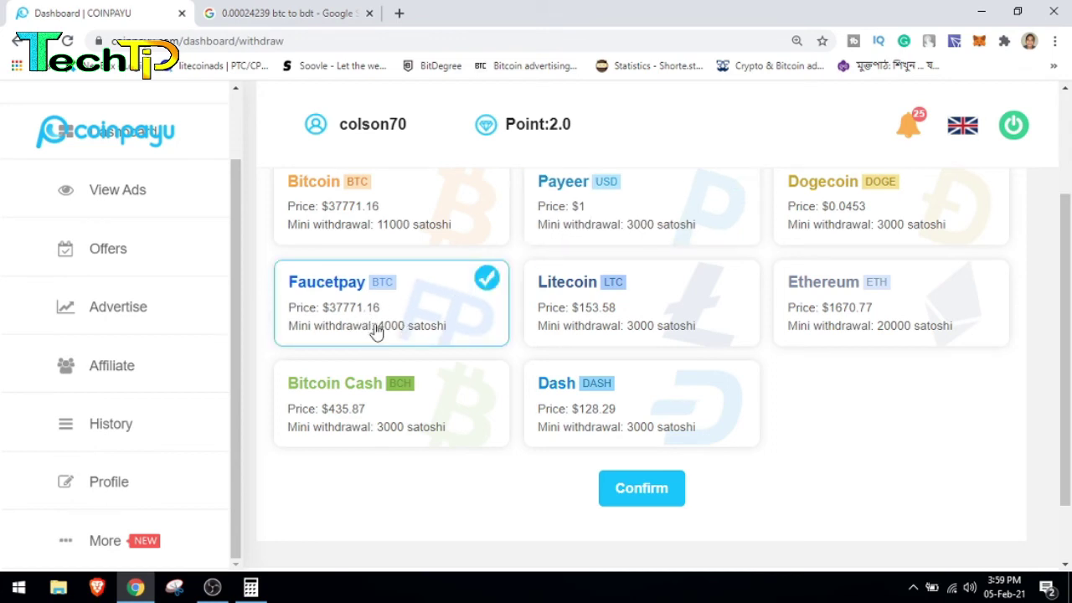
scroll(444, 310, "down", 1)
scroll(450, 332, "up", 2)
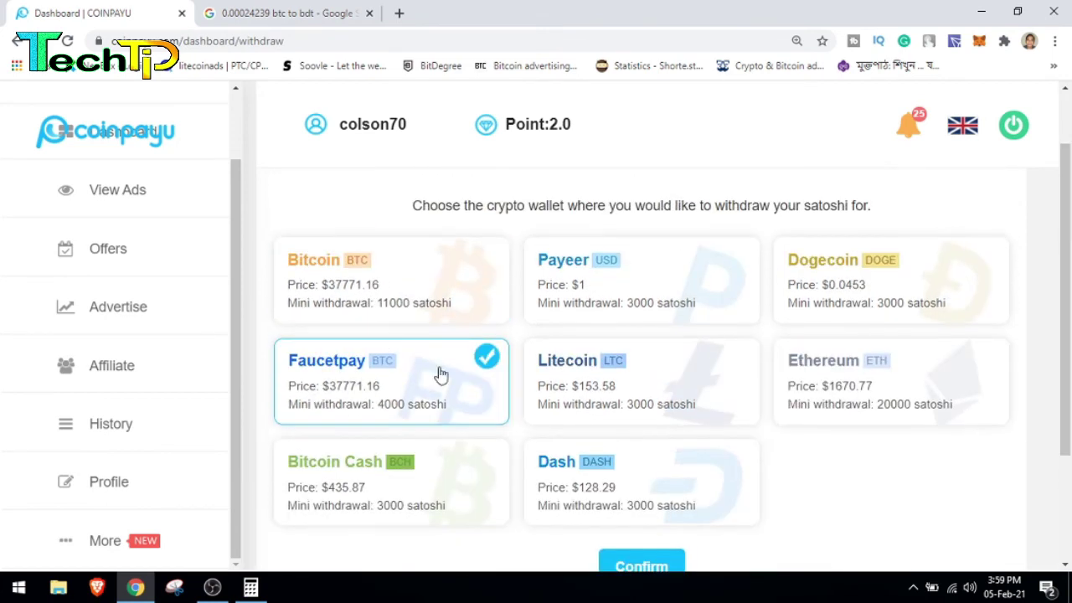
scroll(441, 375, "down", 1)
left_click(650, 494)
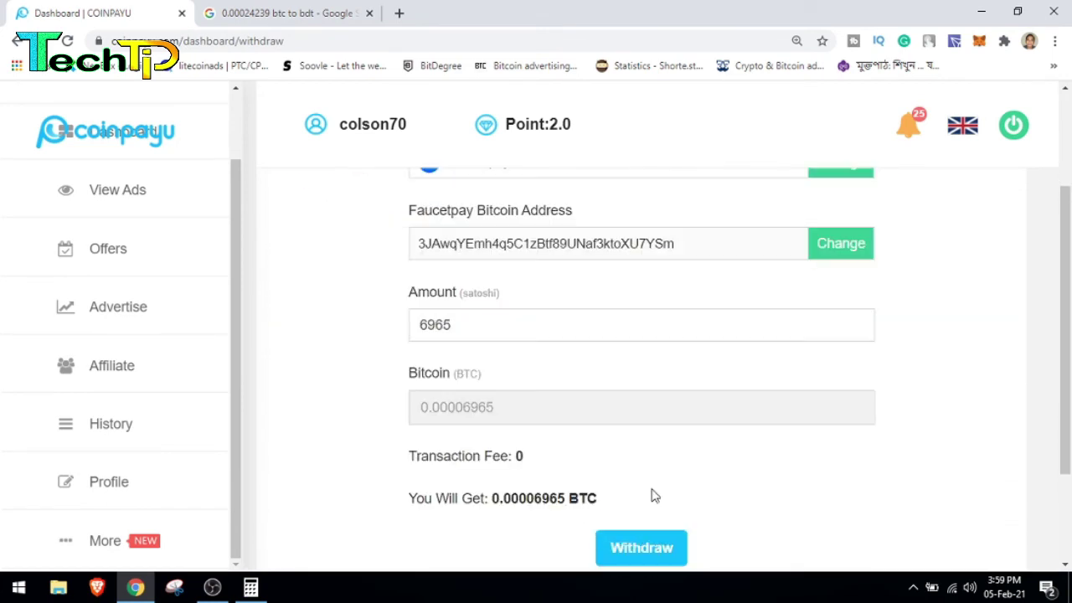
- Examine the Faucetpay withdrawal form, highlighting the Bitcoin address and the transaction fee and checking the amount
scroll(426, 323, "up", 1)
left_click_drag(418, 323, 686, 333)
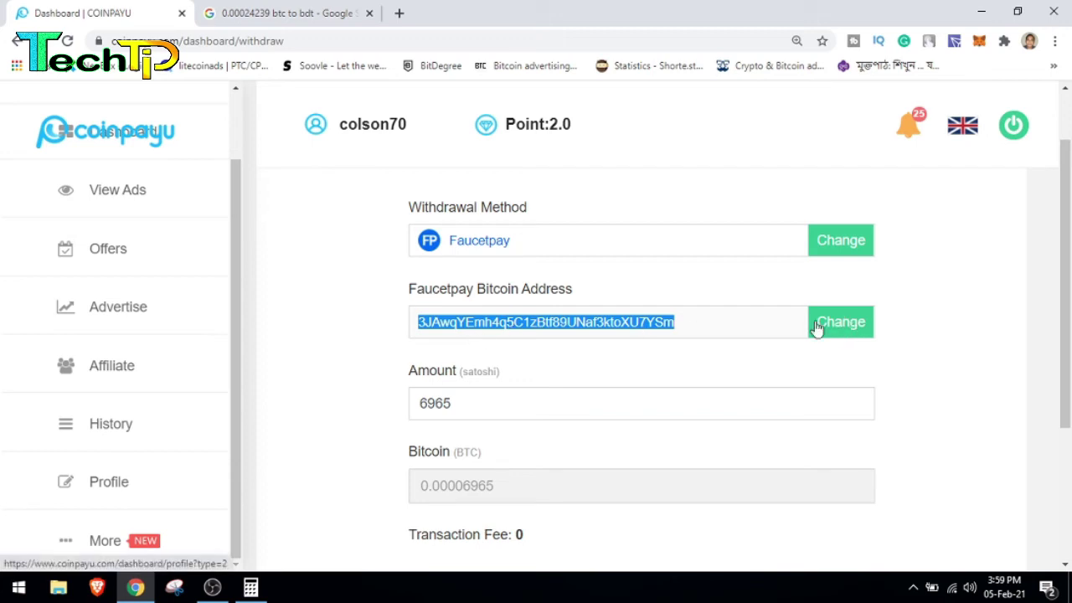
scroll(900, 323, "down", 1)
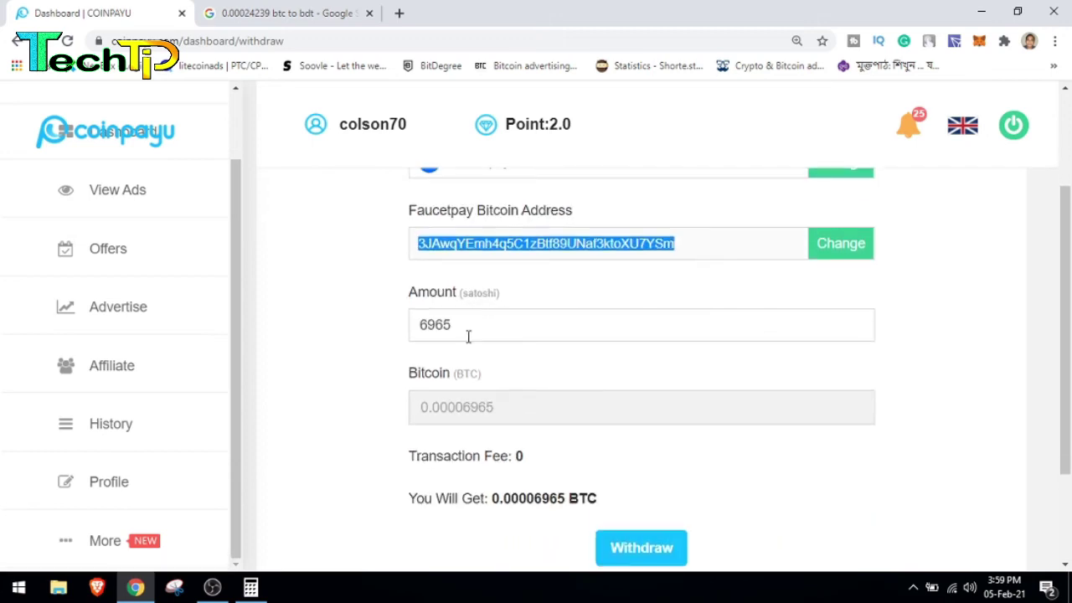
scroll(470, 334, "down", 2)
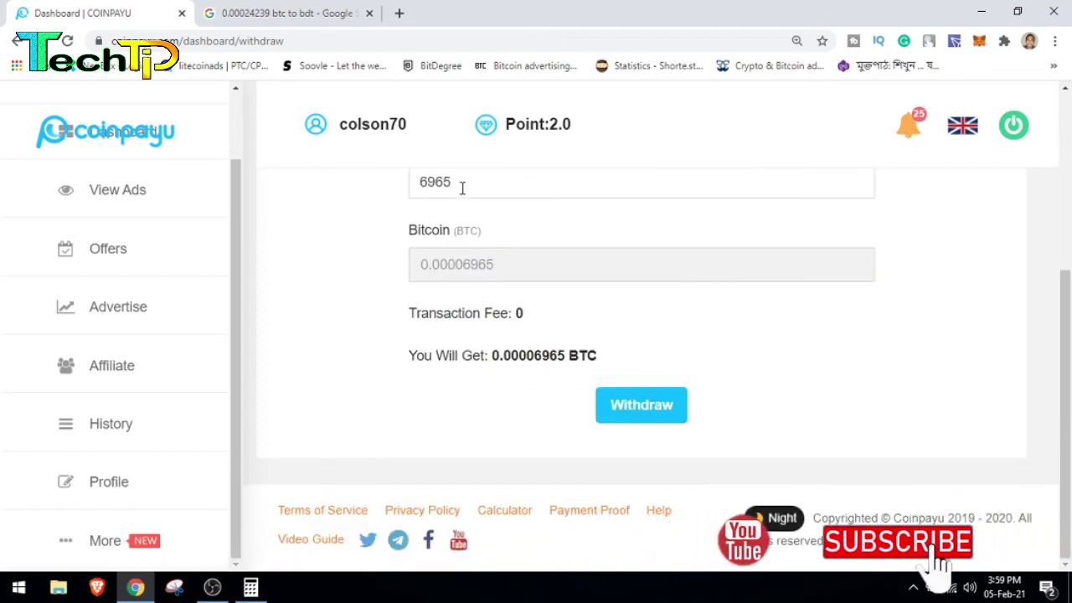
left_click_drag(461, 184, 398, 193)
left_click(465, 281)
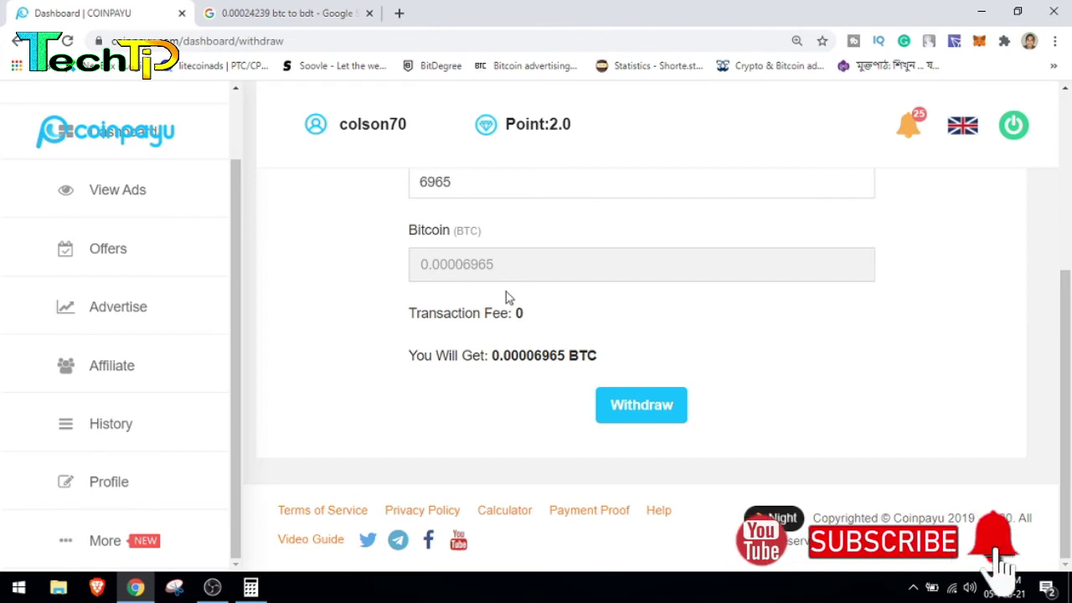
double_click(518, 313)
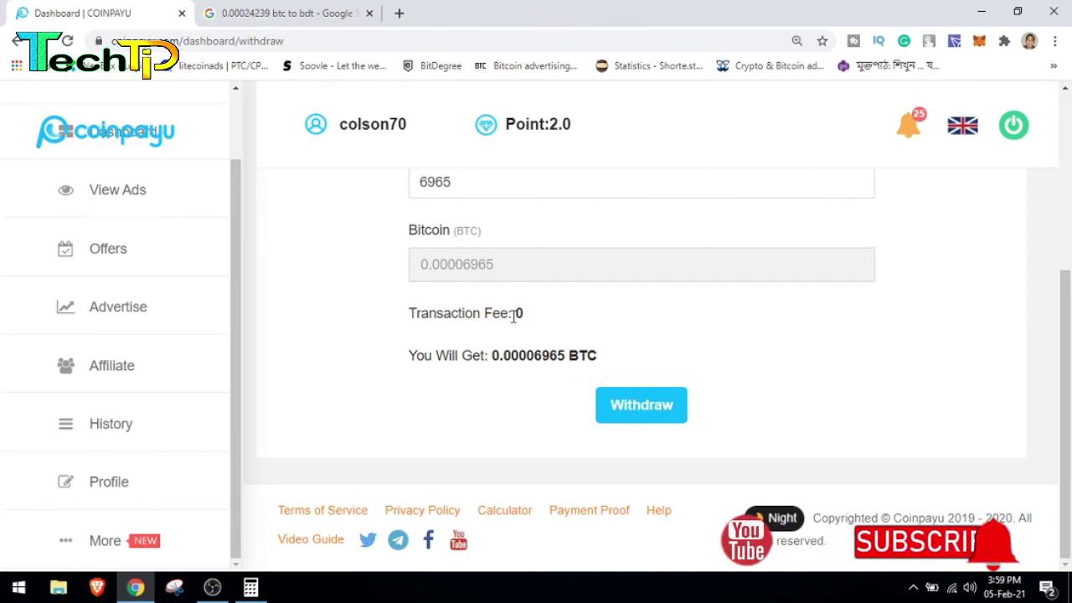
scroll(586, 318, "up", 3)
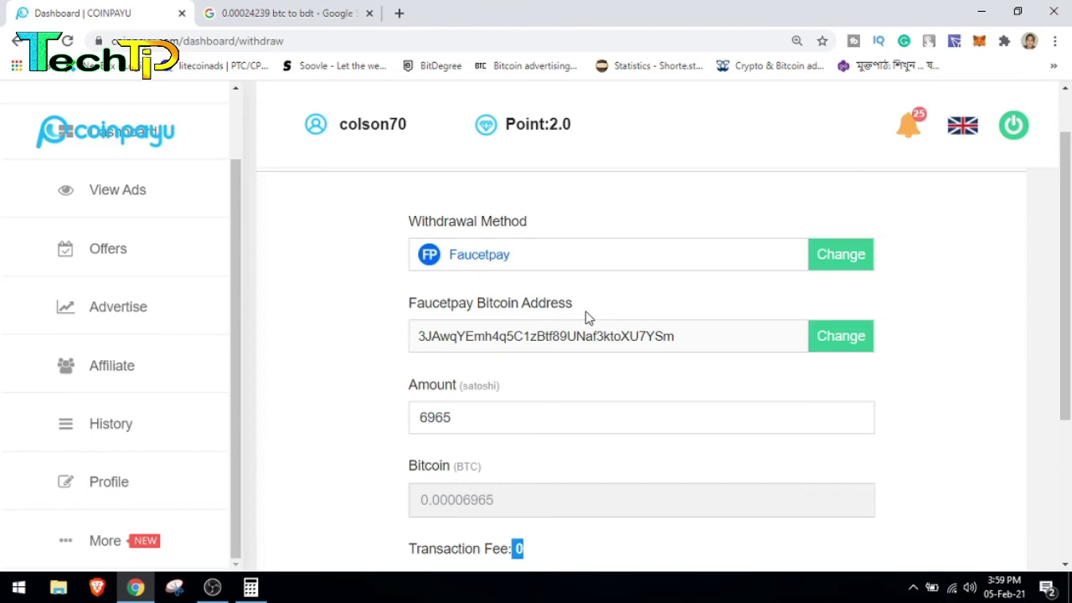
scroll(585, 320, "down", 3)
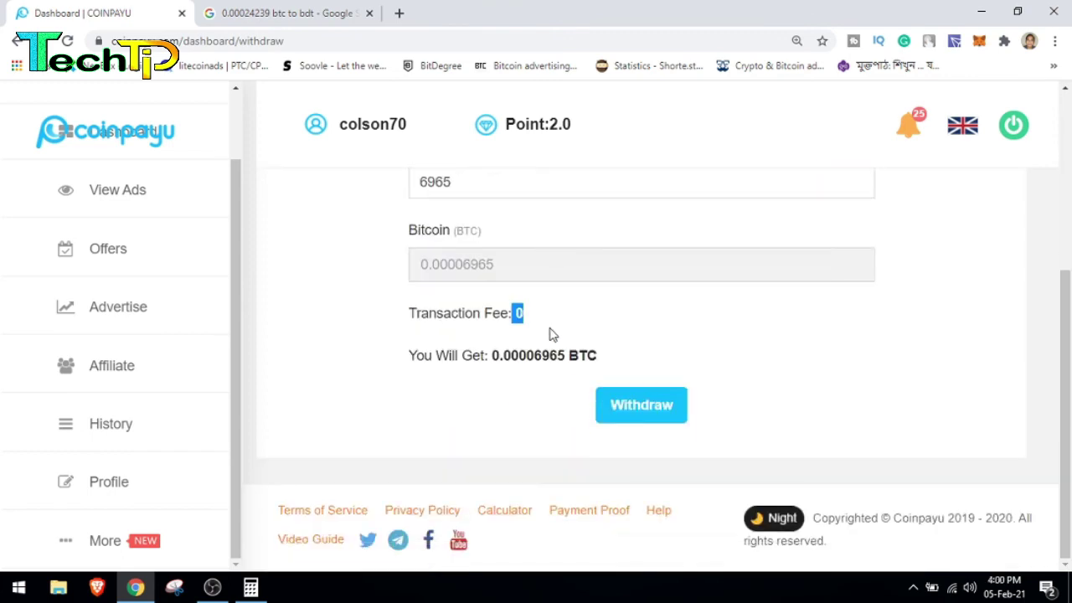
- Submit the Faucetpay withdrawal of 6965 satoshi and confirm the request
left_click(572, 326)
left_click(641, 406)
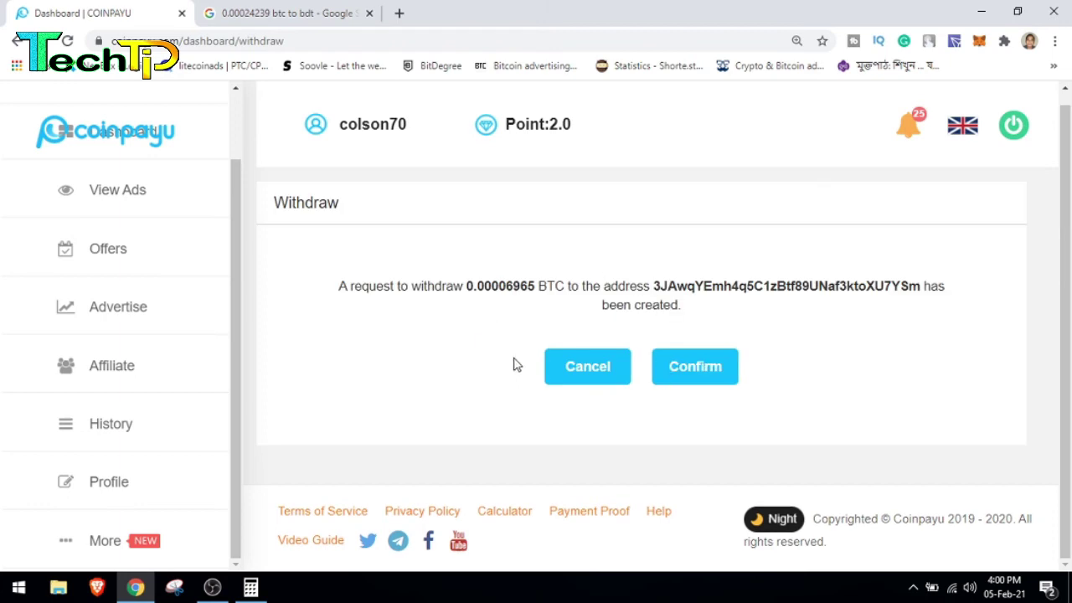
left_click(680, 373)
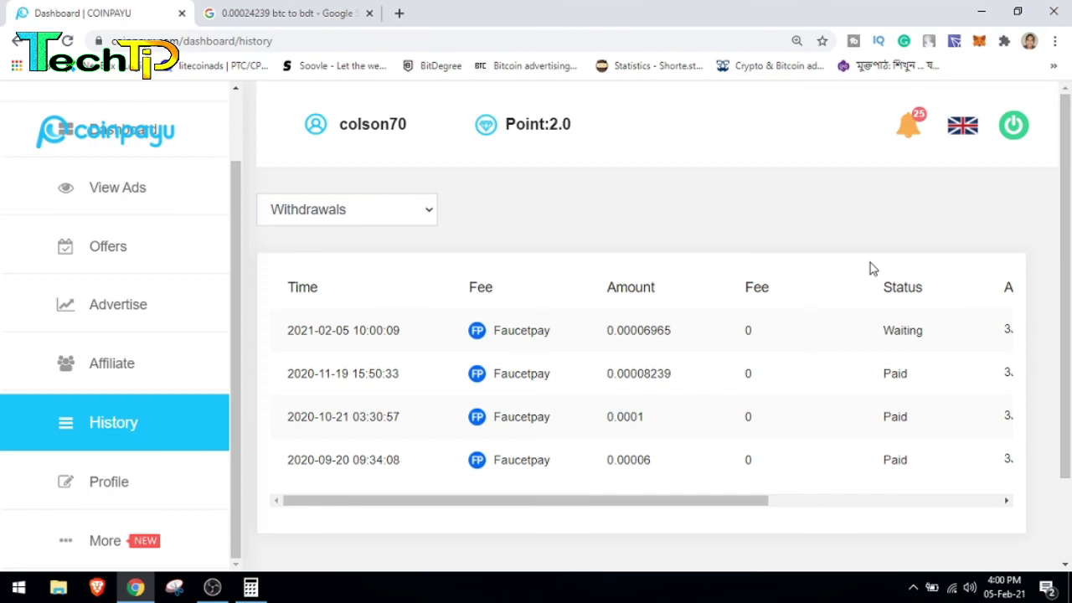
- Return from the withdrawal history to the CoinPayU dashboard and close the Google Bitcoin to Taka conversion
scroll(125, 326, "up", 1)
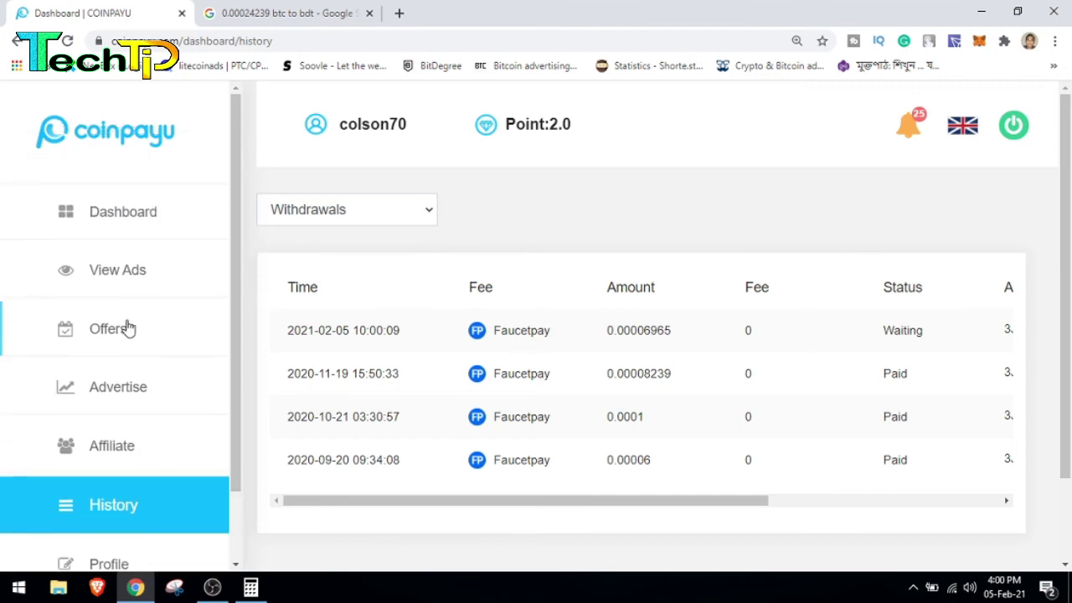
left_click(146, 225)
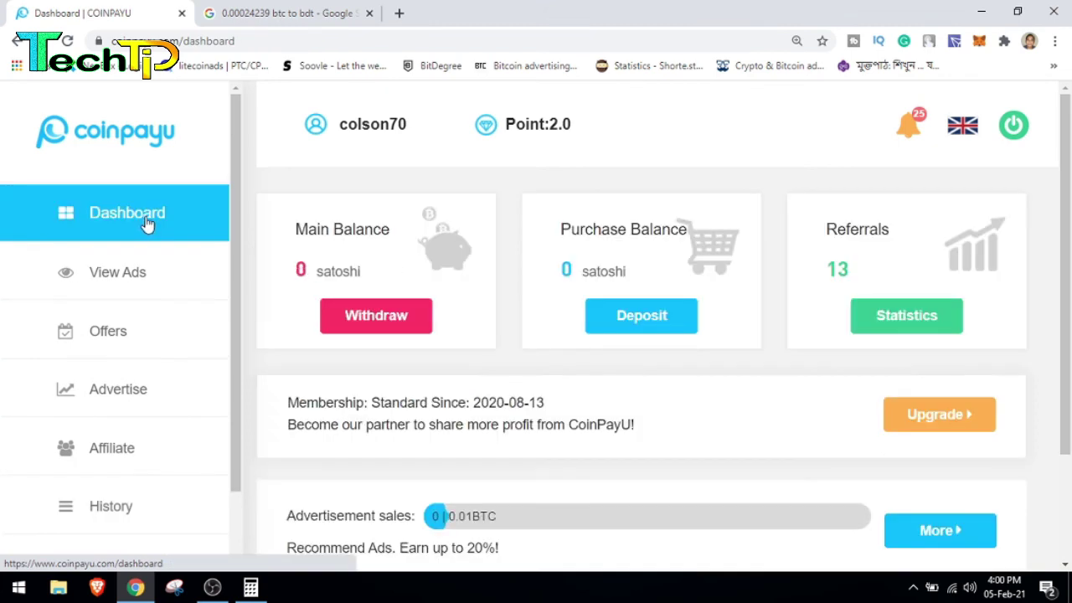
scroll(507, 270, "down", 3)
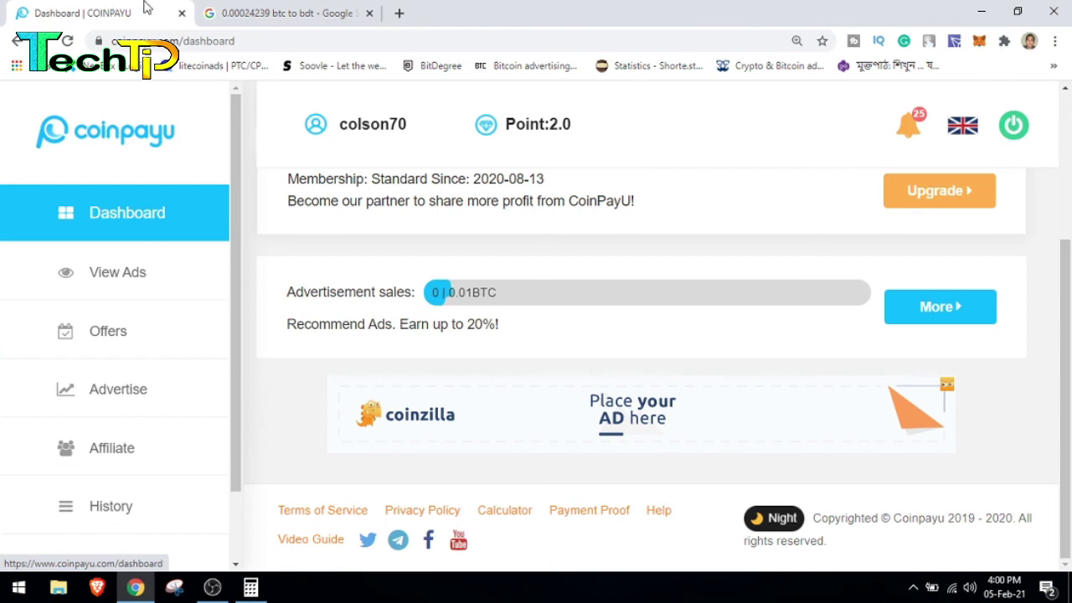
left_click(368, 13)
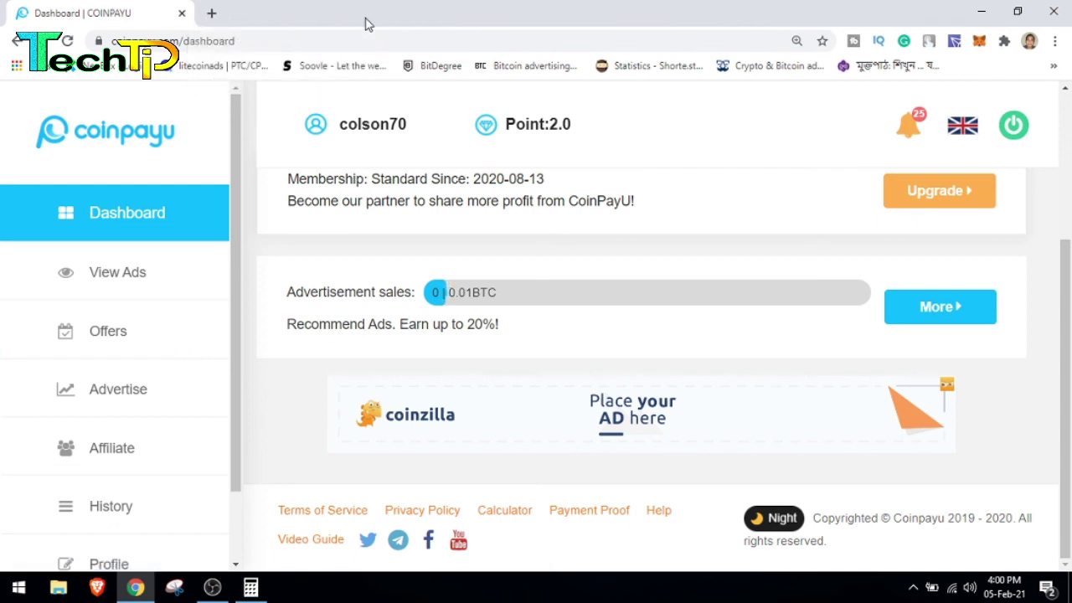